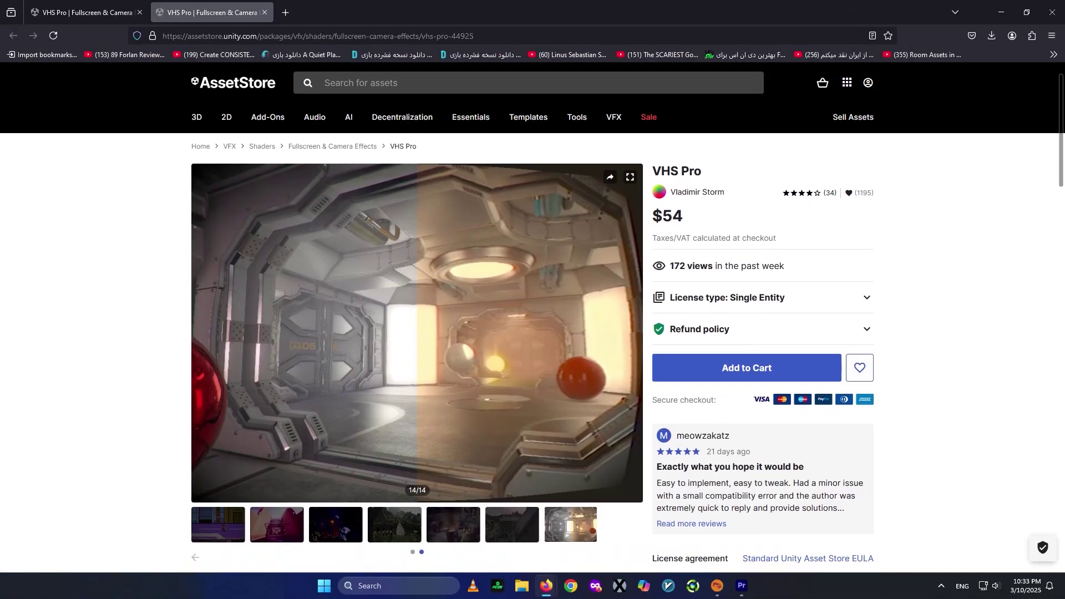
Read through the VHS Pro asset page, covering its package details, supported render pipelines and feature list
{"action": "scroll", "coordinate": [532, 310], "scroll_direction": "down", "scroll_amount": 2}
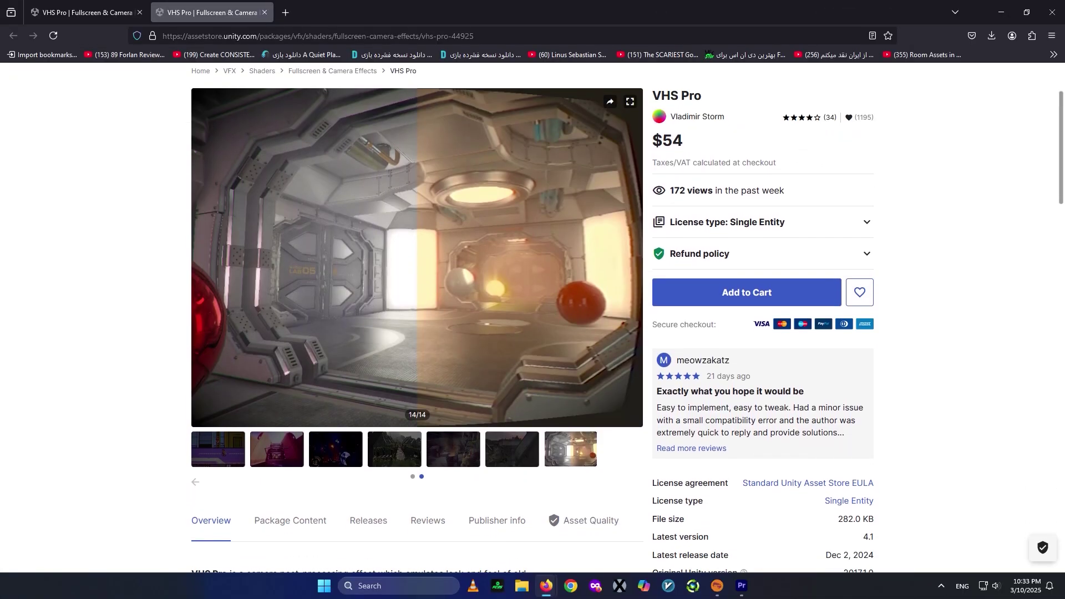
{"action": "scroll", "coordinate": [533, 311], "scroll_direction": "down", "scroll_amount": 4}
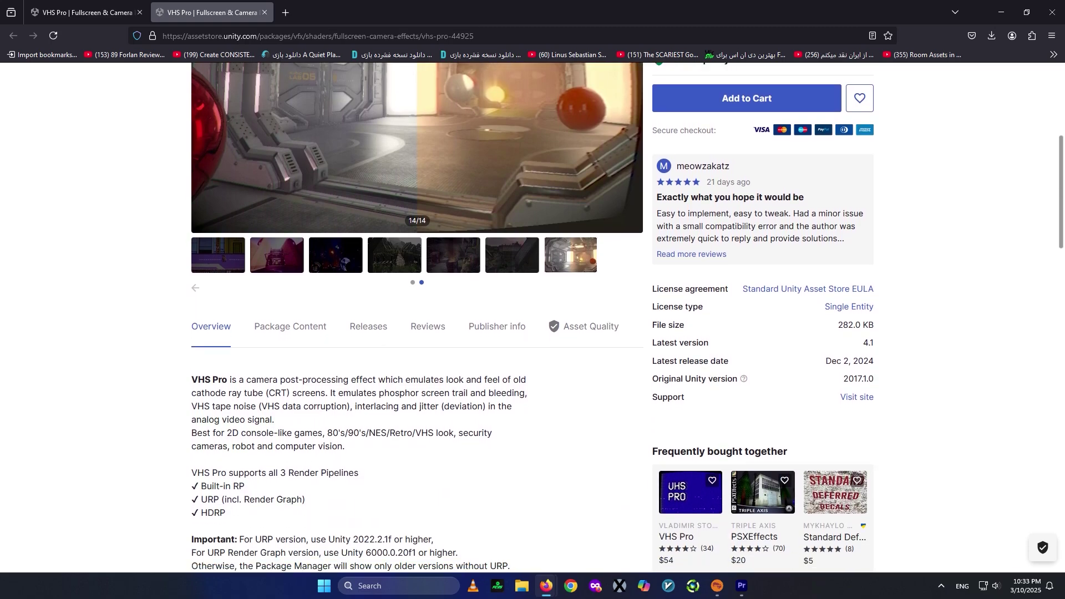
{"action": "scroll", "coordinate": [532, 311], "scroll_direction": "down", "scroll_amount": 5}
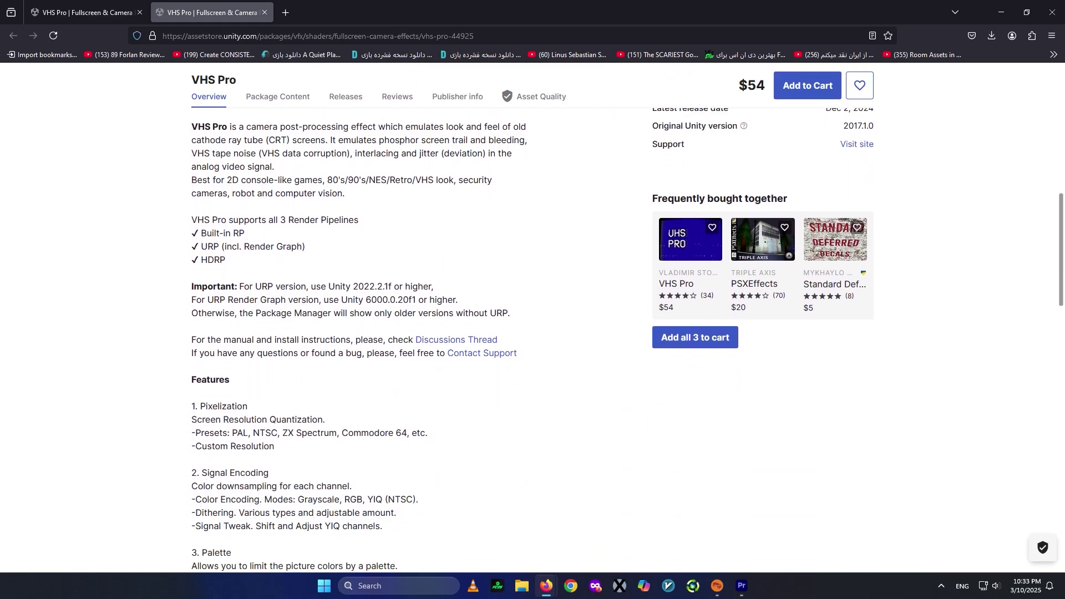
{"action": "scroll", "coordinate": [532, 311], "scroll_direction": "down", "scroll_amount": 5}
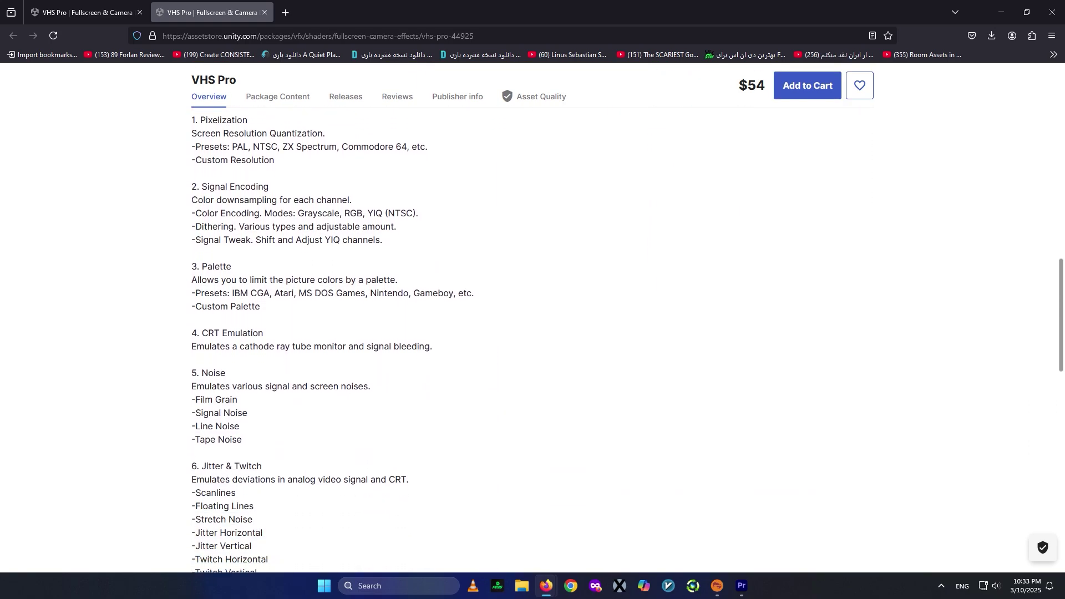
{"action": "scroll", "coordinate": [532, 310], "scroll_direction": "down", "scroll_amount": 4}
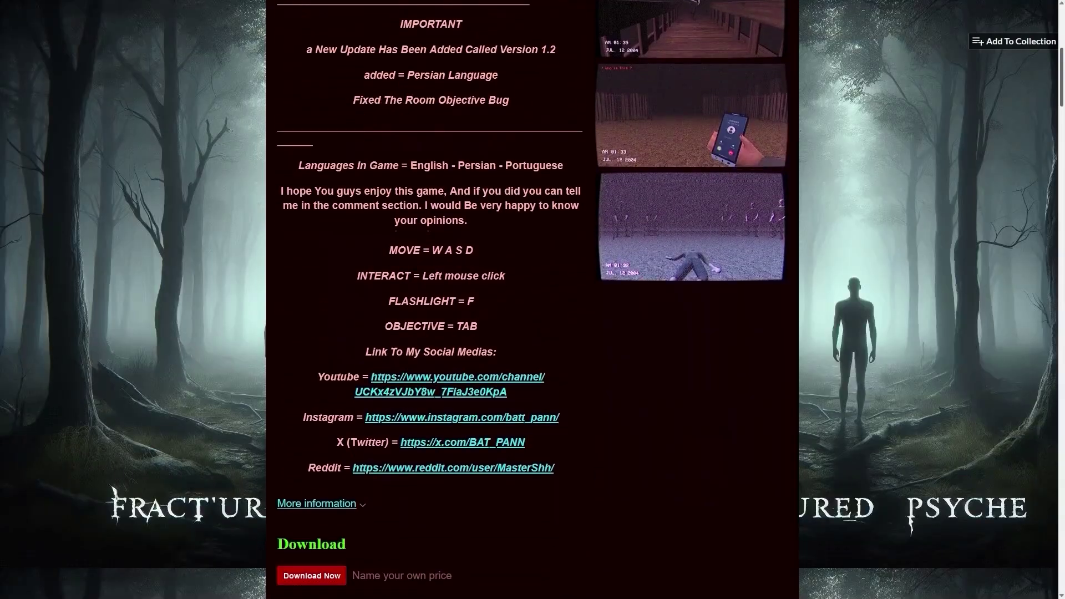
Read the Fractured Psyche game page and the posts announcing its Android port
{"action": "scroll", "coordinate": [533, 300], "scroll_direction": "down", "scroll_amount": 15}
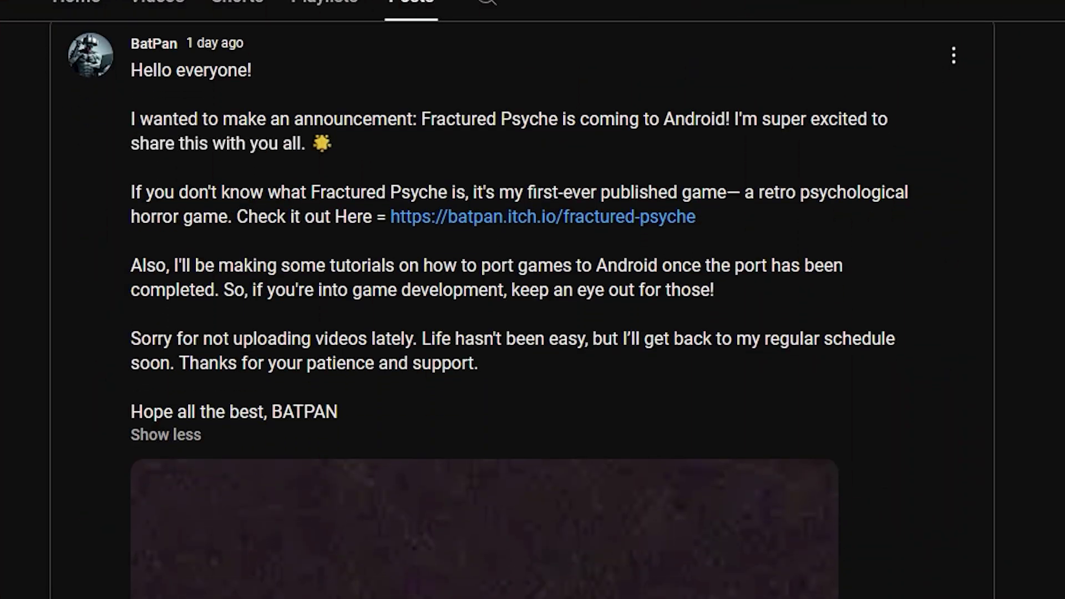
{"action": "scroll", "coordinate": [482, 310], "scroll_direction": "down", "scroll_amount": 8}
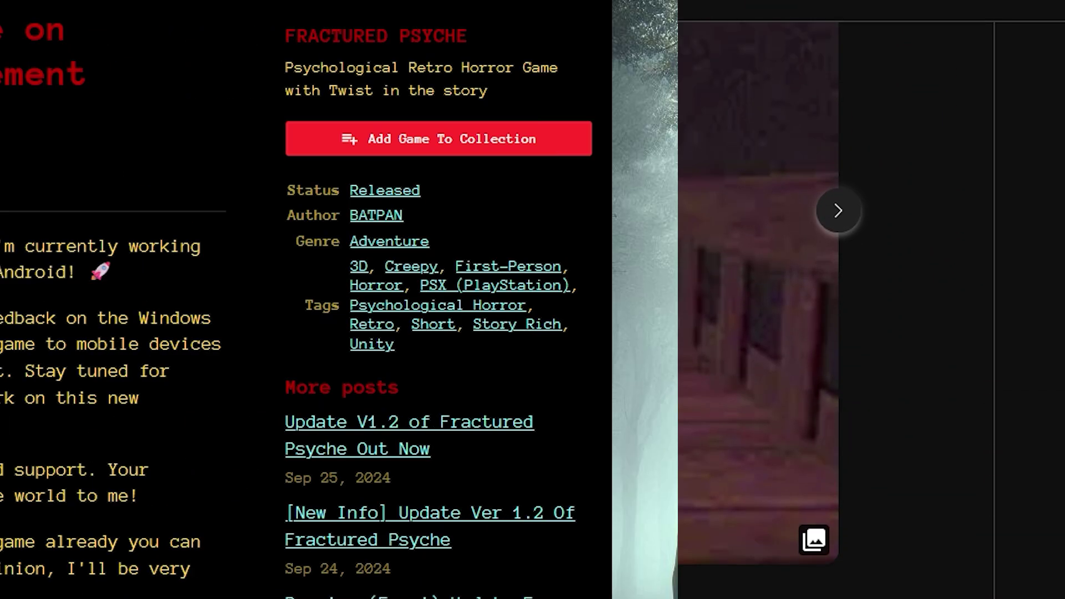
{"action": "scroll", "coordinate": [533, 300], "scroll_direction": "down", "scroll_amount": 2}
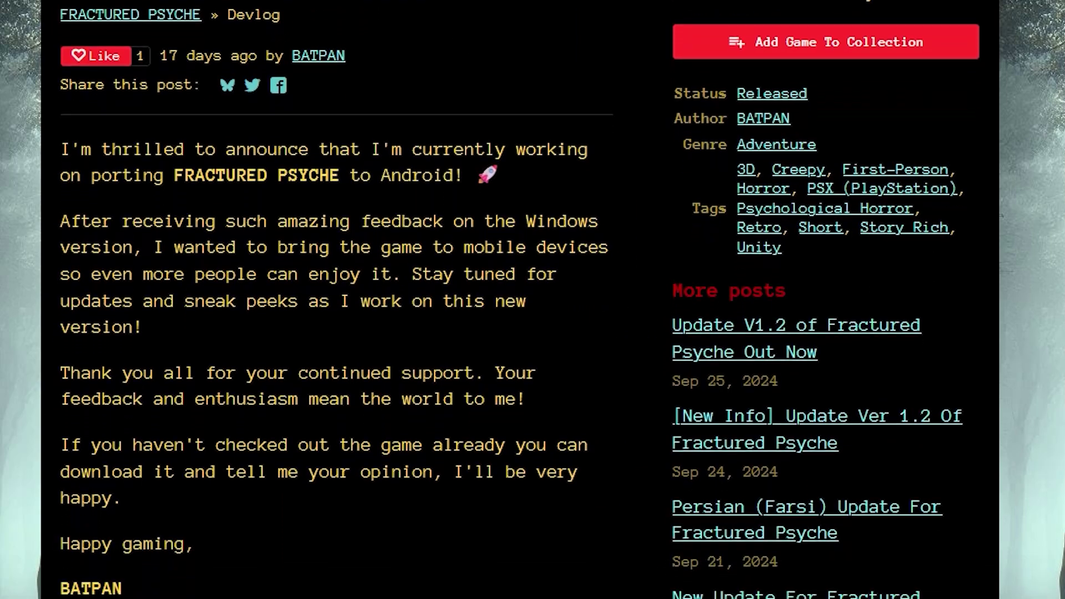
{"action": "scroll", "coordinate": [533, 300], "scroll_direction": "down", "scroll_amount": 3}
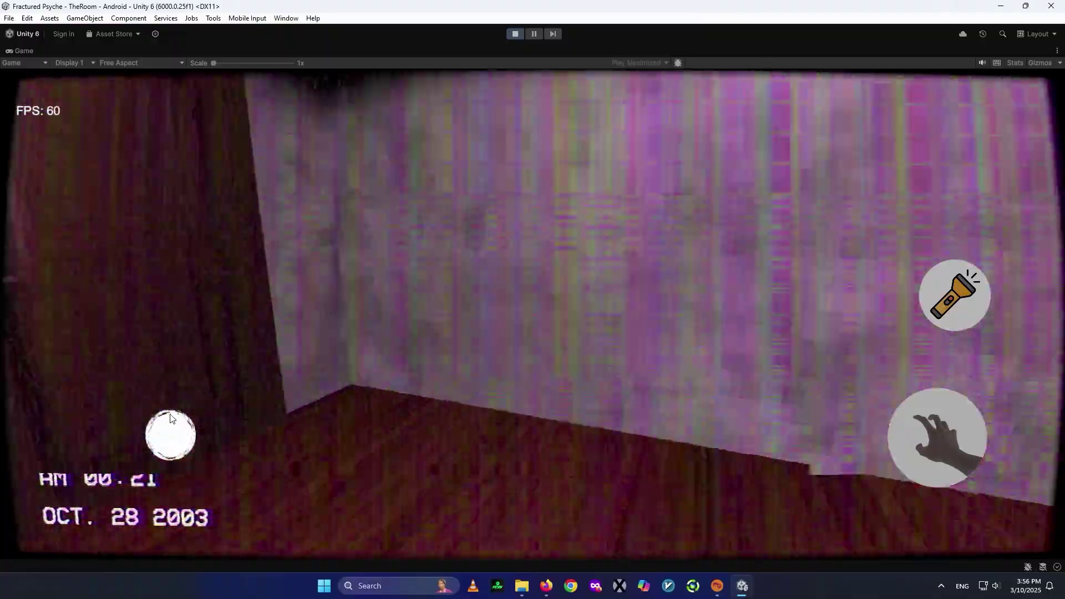
In the Unity editor, play-test TheRoom scene by walking with the on-screen joystick and looking around the room
{"action": "left_click_drag", "start_coordinate": [171, 415], "coordinate": [173, 498]}
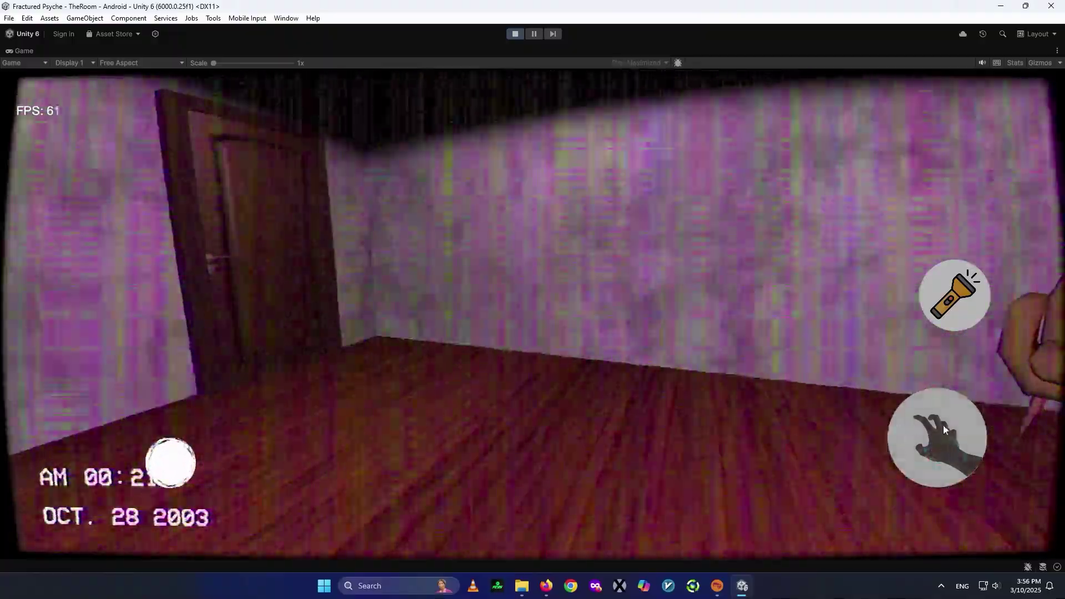
{"action": "left_click_drag", "start_coordinate": [717, 304], "coordinate": [788, 317]}
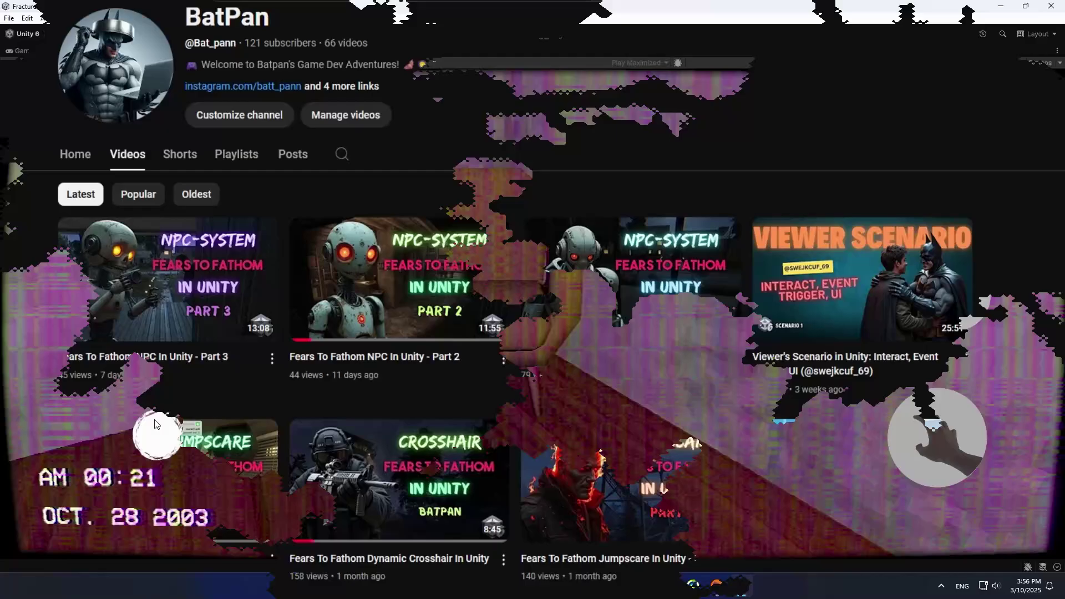
Browse the YouTube channel's uploaded tutorials and read the published viewer comments with their replies
{"action": "scroll", "coordinate": [533, 300], "scroll_direction": "down", "scroll_amount": 6}
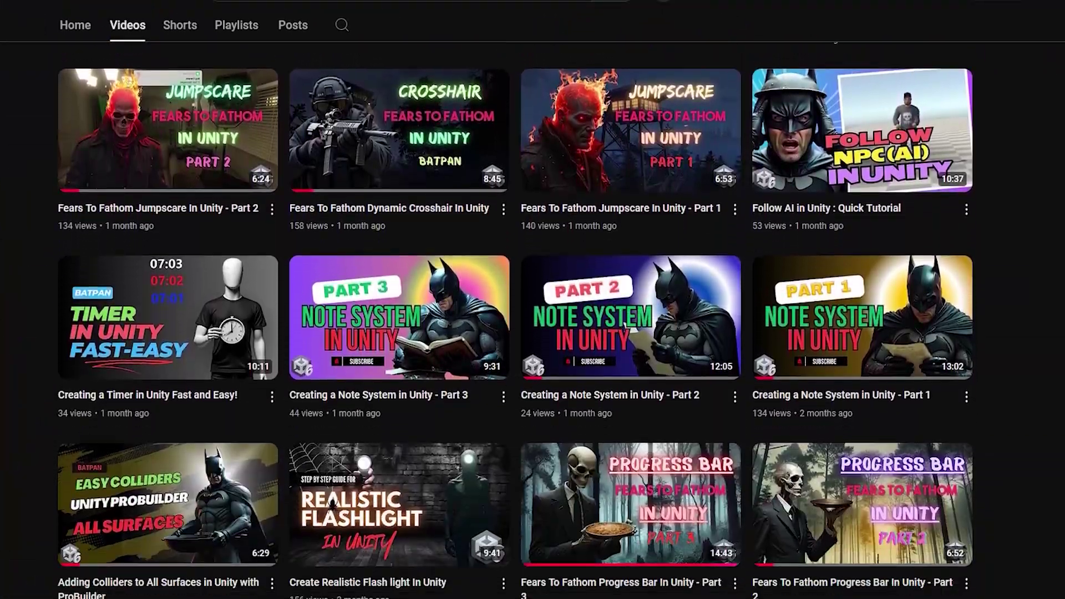
{"action": "scroll", "coordinate": [533, 300], "scroll_direction": "down", "scroll_amount": 18}
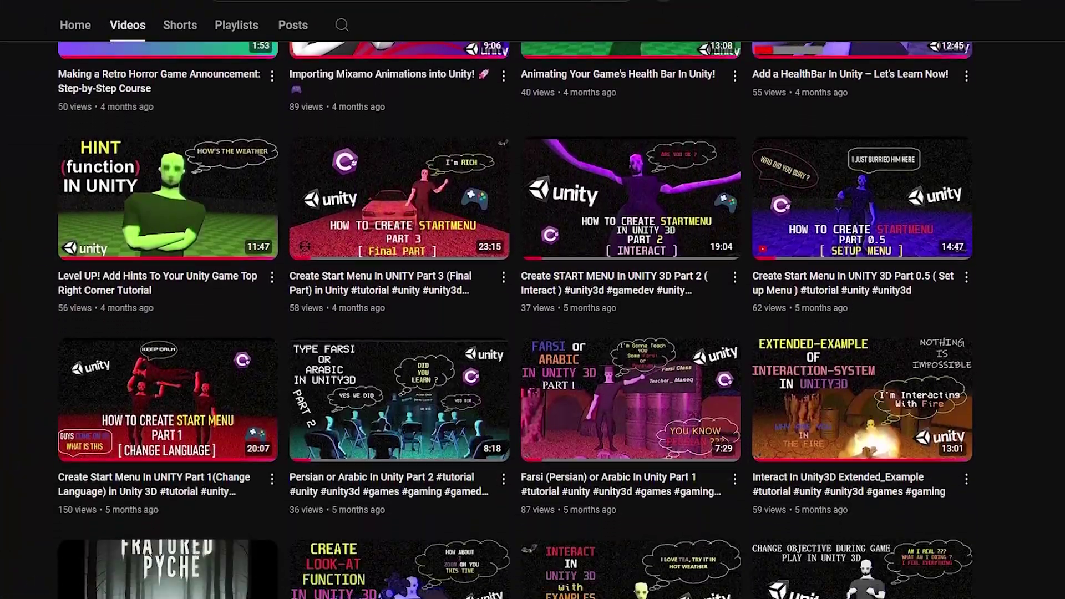
{"action": "scroll", "coordinate": [532, 300], "scroll_direction": "down", "scroll_amount": 15}
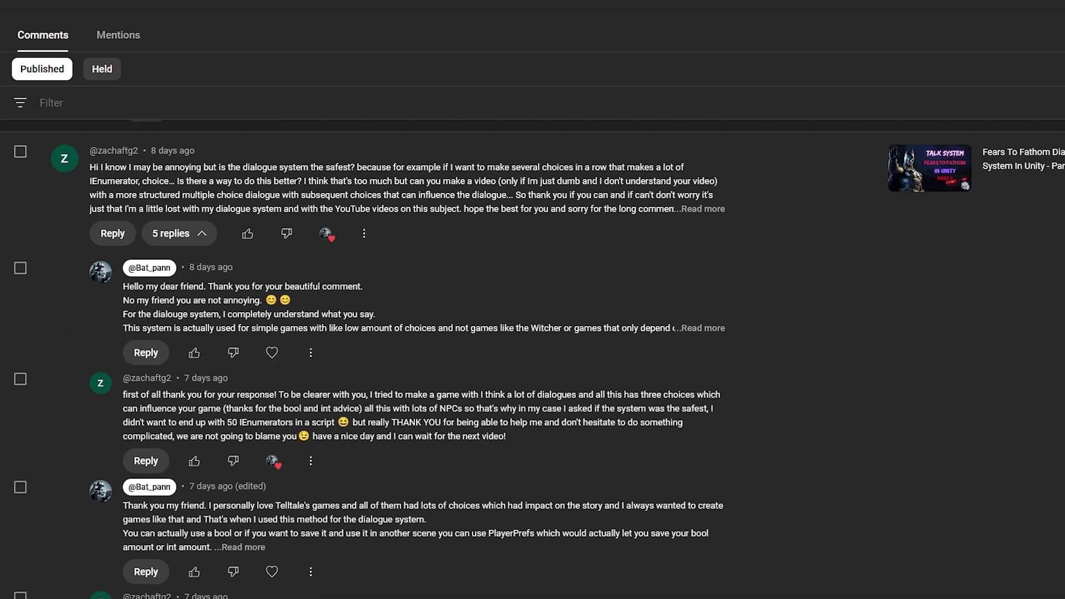
{"action": "scroll", "coordinate": [533, 355], "scroll_direction": "down", "scroll_amount": 20}
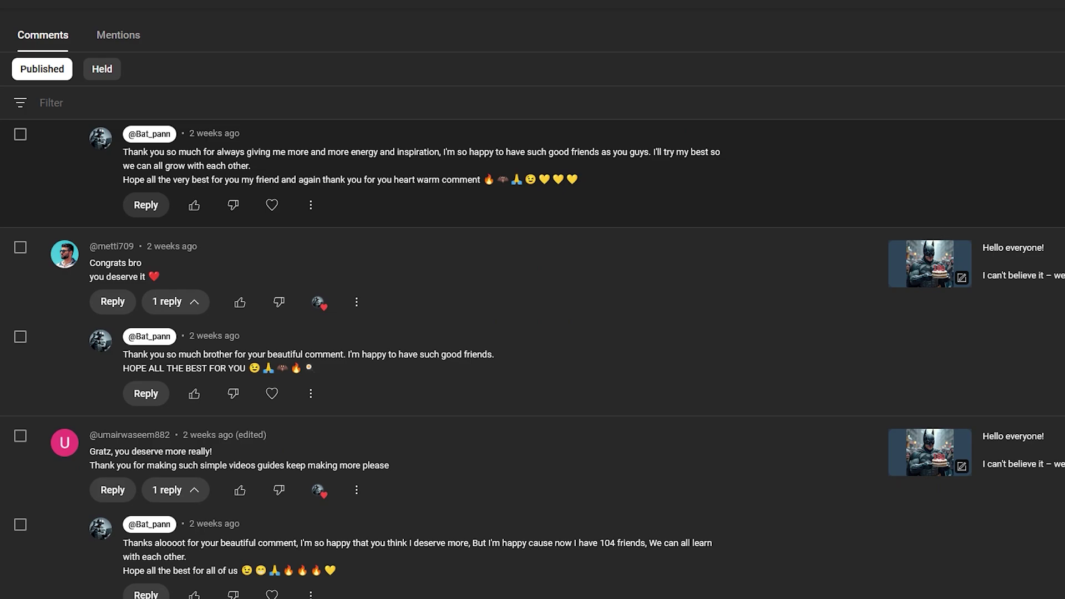
{"action": "scroll", "coordinate": [533, 355], "scroll_direction": "down", "scroll_amount": 6}
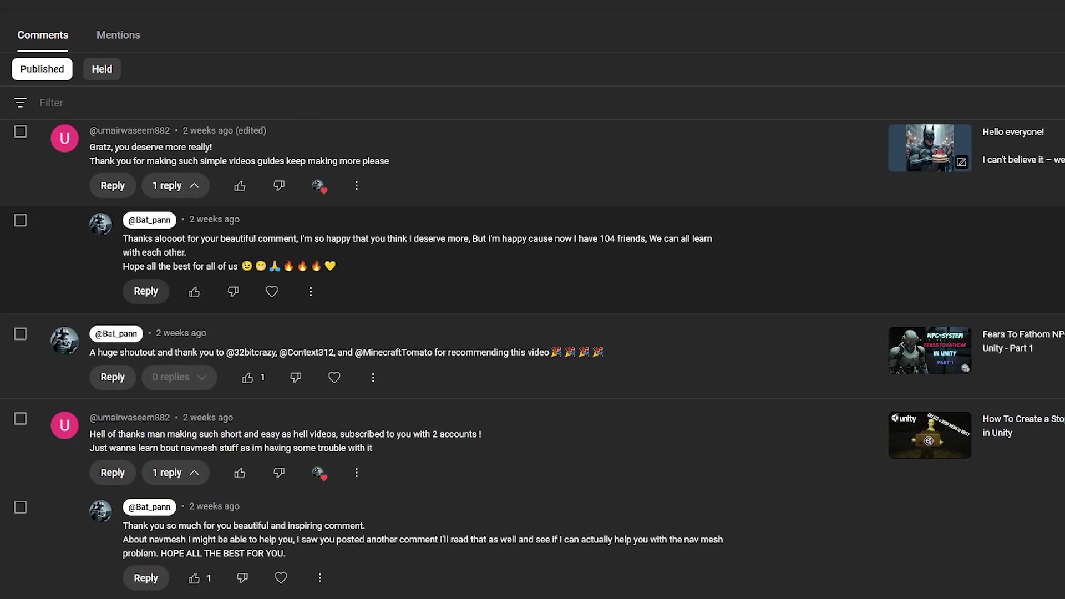
{"action": "scroll", "coordinate": [532, 355], "scroll_direction": "down", "scroll_amount": 8}
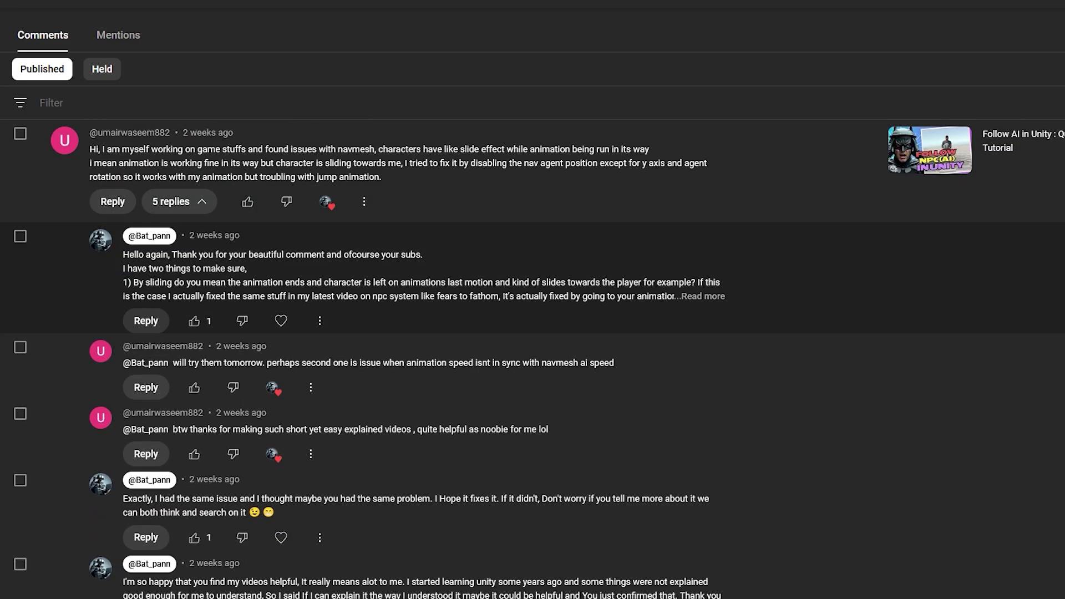
{"action": "scroll", "coordinate": [533, 355], "scroll_direction": "down", "scroll_amount": 3}
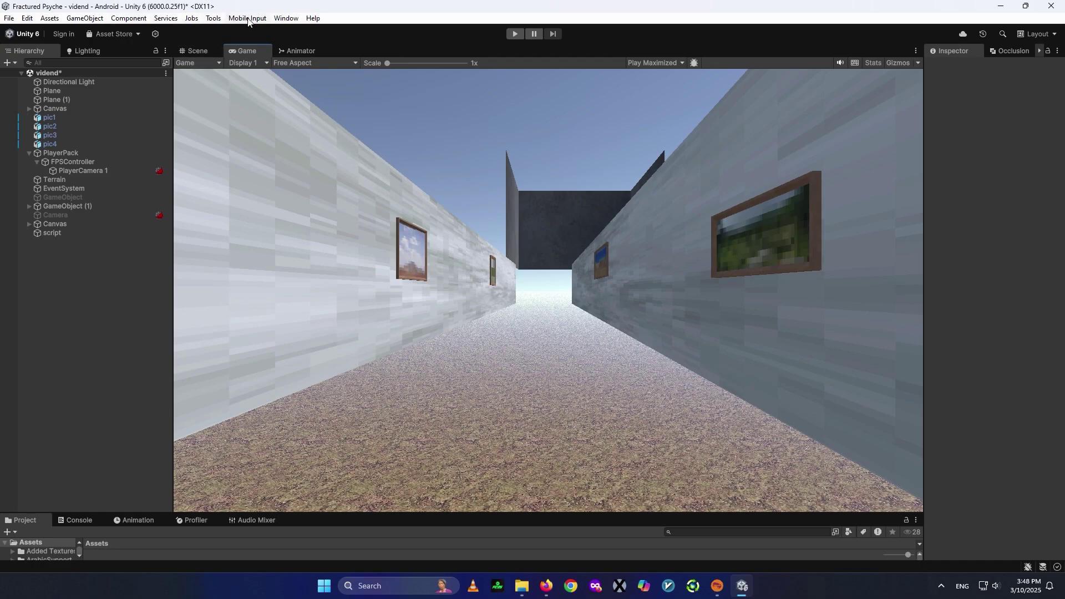
In the Unity editor, open the Package Manager and show the purchased packages under My Assets
{"action": "left_click", "coordinate": [281, 20]}
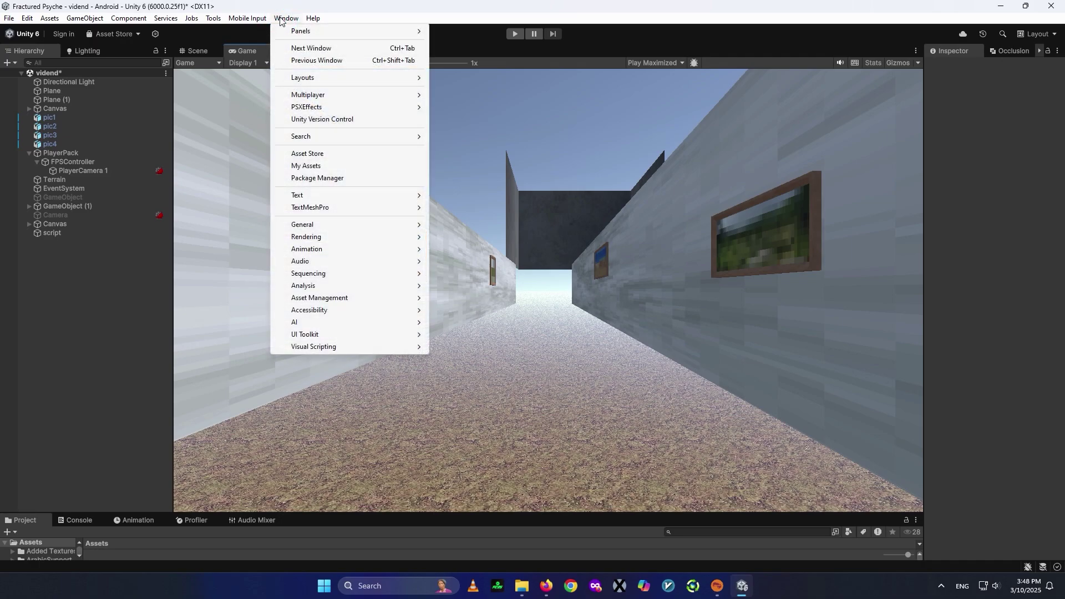
{"action": "left_click", "coordinate": [313, 166]}
{"action": "left_click", "coordinate": [128, 175]}
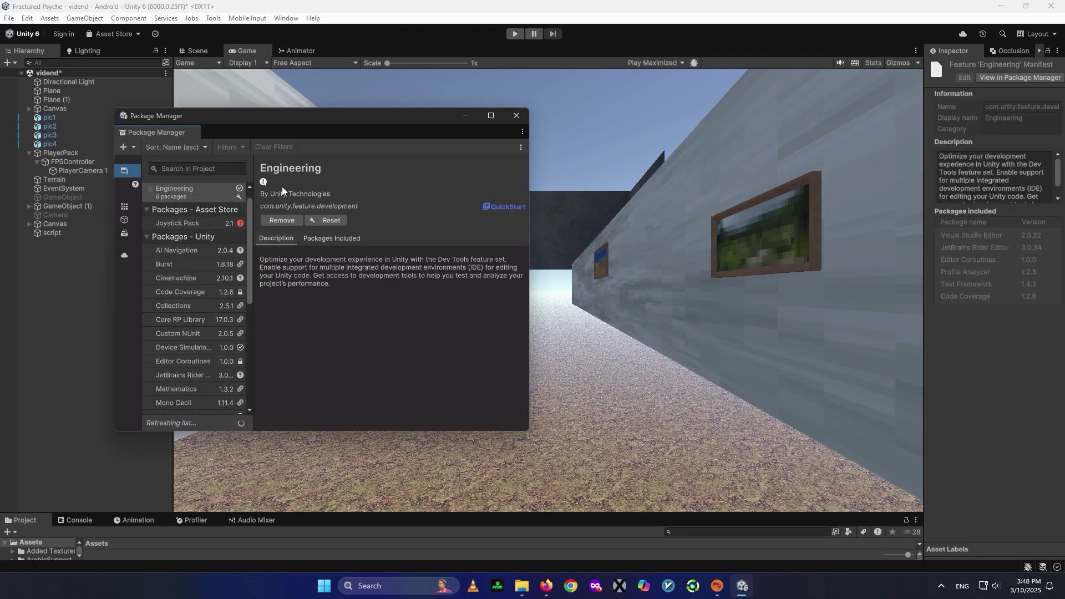
{"action": "scroll", "coordinate": [192, 273], "scroll_direction": "down", "scroll_amount": 10}
{"action": "left_click", "coordinate": [125, 222]}
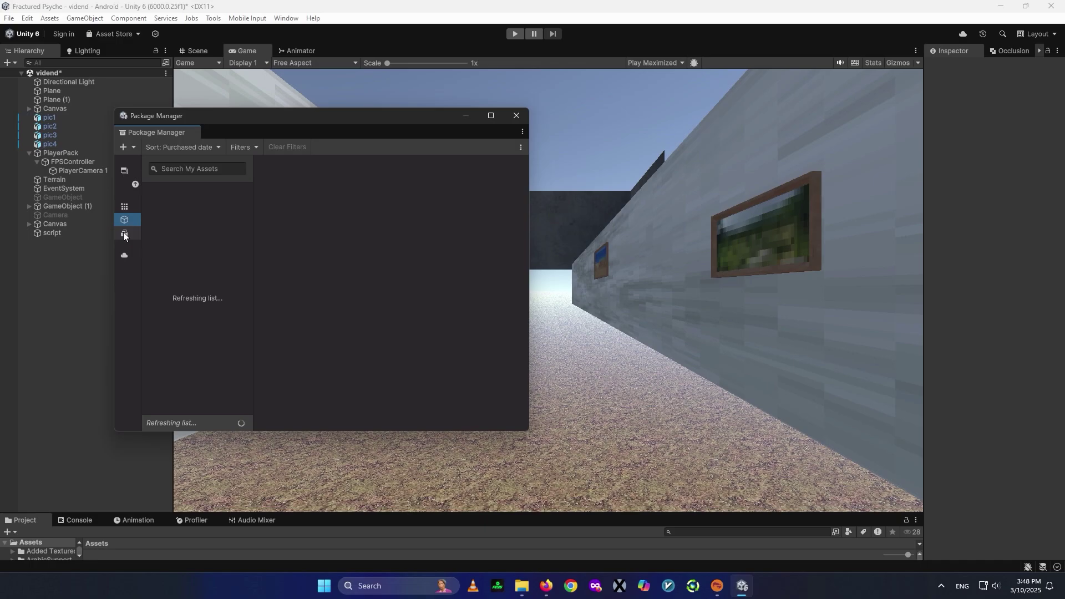
{"action": "left_click", "coordinate": [124, 233]}
{"action": "left_click", "coordinate": [126, 221]}
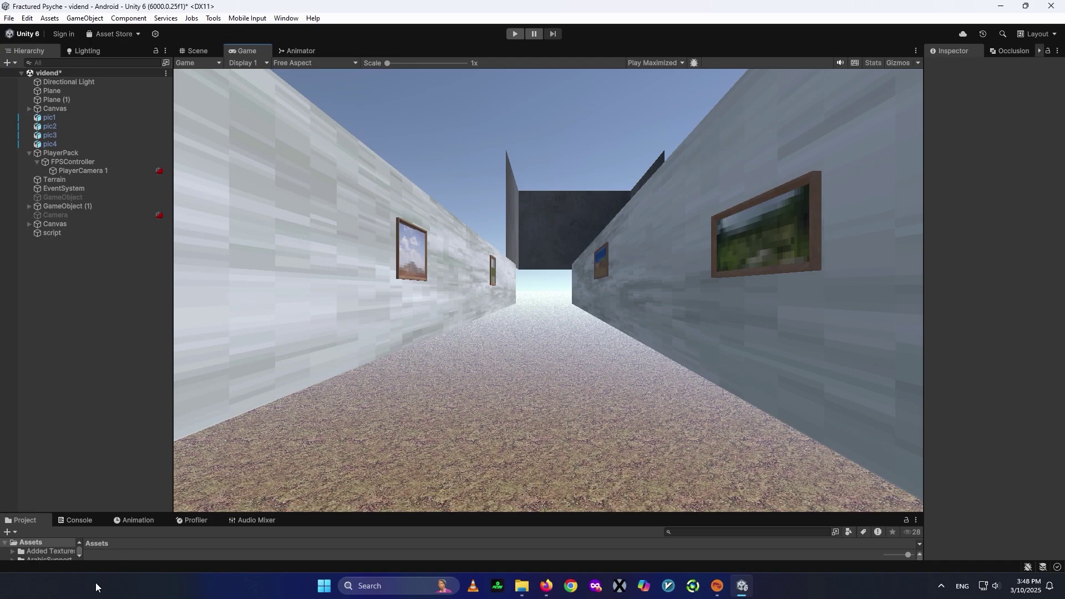
Enlarge the Project window to examine the VHS Pro folders in Assets, and shrink it again
{"action": "left_click", "coordinate": [81, 520]}
{"action": "left_click", "coordinate": [17, 531]}
{"action": "left_click", "coordinate": [27, 521]}
{"action": "left_click_drag", "start_coordinate": [164, 513], "coordinate": [163, 387]}
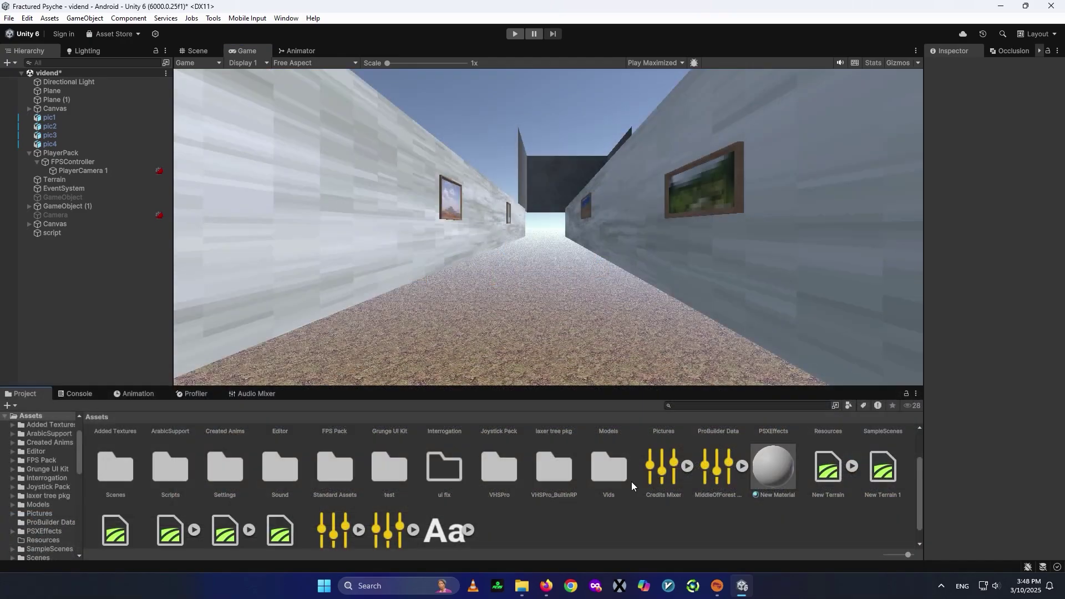
{"action": "scroll", "coordinate": [350, 490], "scroll_direction": "down", "scroll_amount": 1}
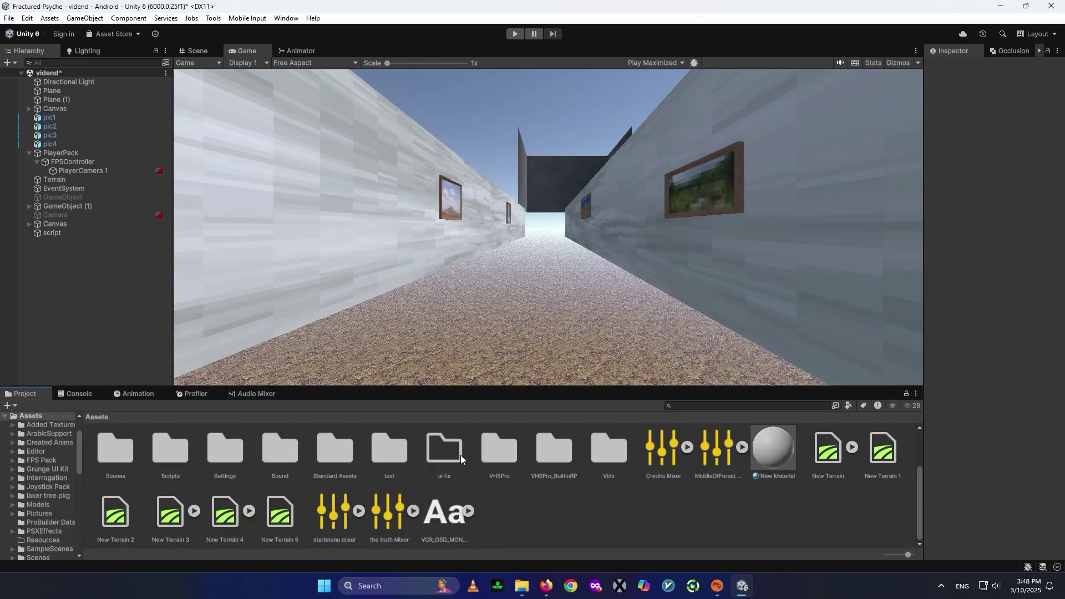
{"action": "left_click_drag", "start_coordinate": [455, 388], "coordinate": [166, 529]}
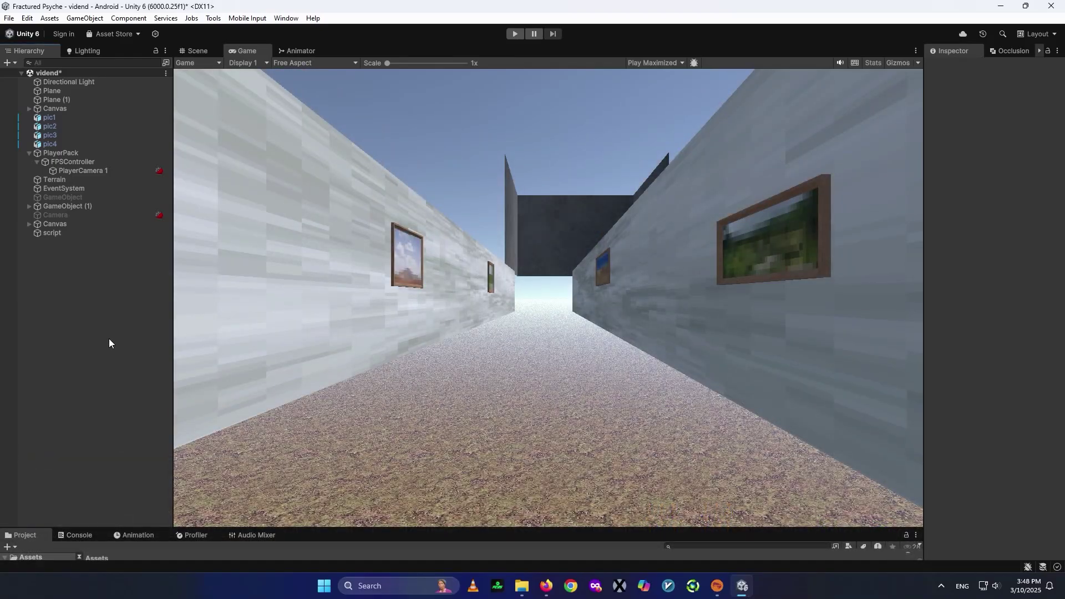
Add the VHS Pro component to PlayerCamera 1, widening the Inspector for its settings
{"action": "left_click", "coordinate": [74, 169]}
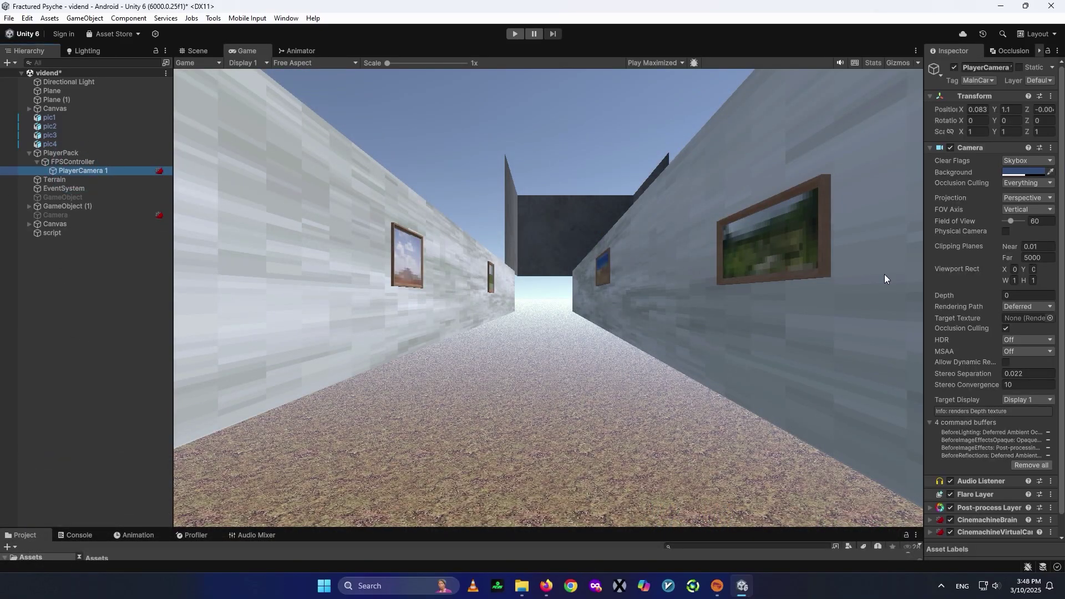
{"action": "left_click_drag", "start_coordinate": [924, 289], "coordinate": [731, 302]}
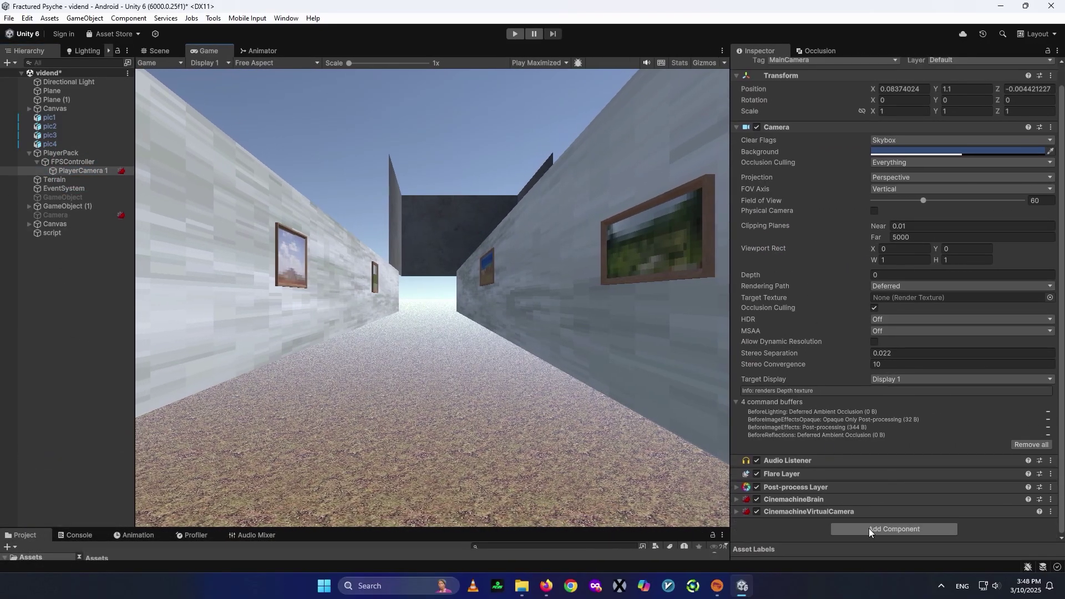
{"action": "left_click", "coordinate": [869, 529]}
{"action": "type", "text": "vhs"}
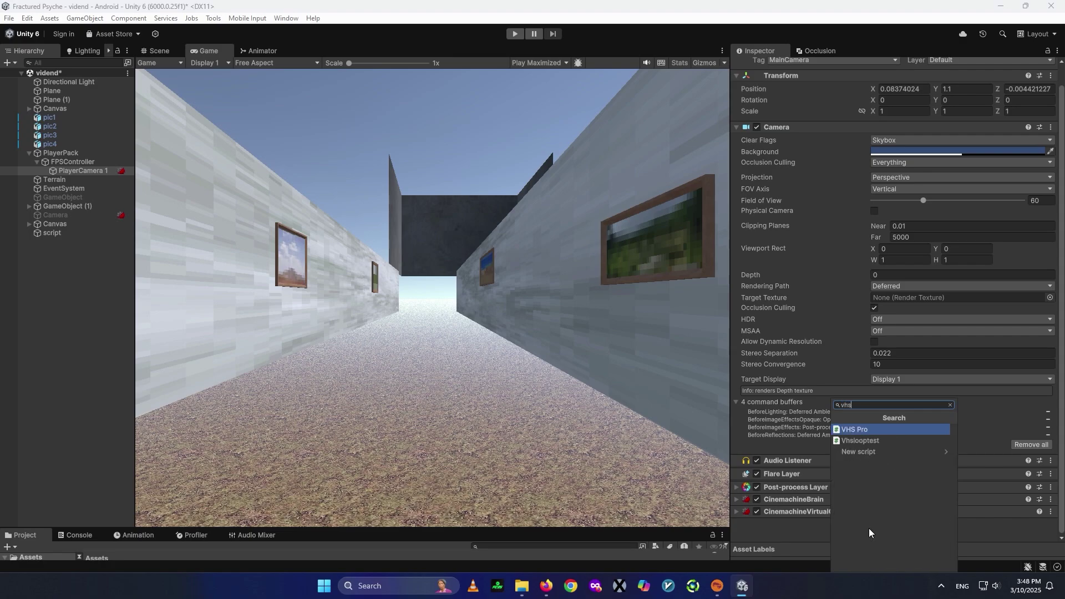
{"action": "left_click", "coordinate": [854, 429]}
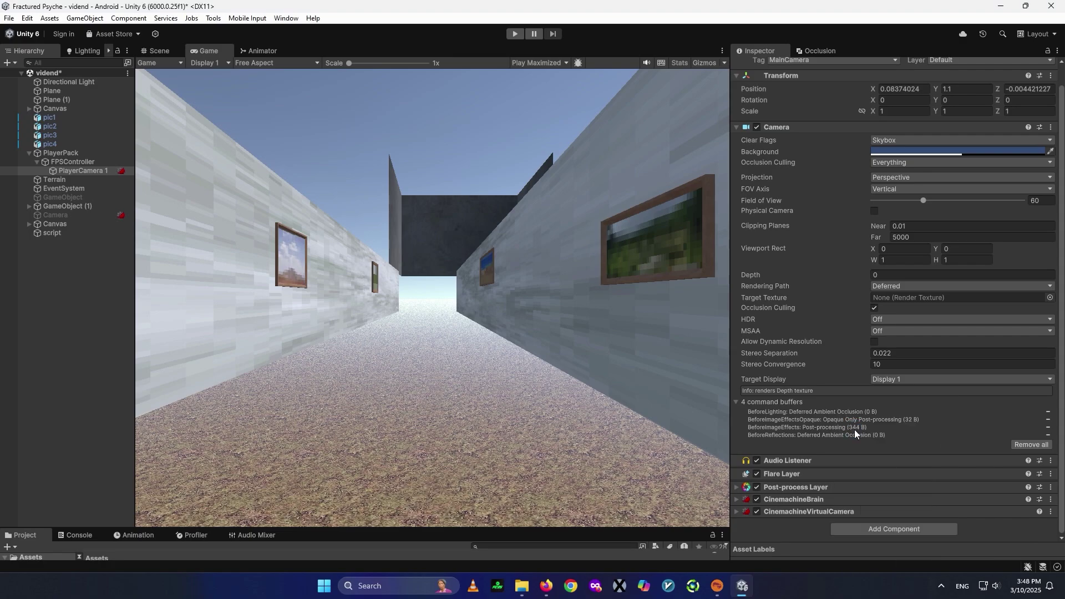
Look over the VHS Pro settings, preview the effect in a maximized Game view and restore the layout
{"action": "scroll", "coordinate": [772, 450], "scroll_direction": "down", "scroll_amount": 5}
{"action": "scroll", "coordinate": [775, 387], "scroll_direction": "down", "scroll_amount": 7}
{"action": "left_click", "coordinate": [516, 306]}
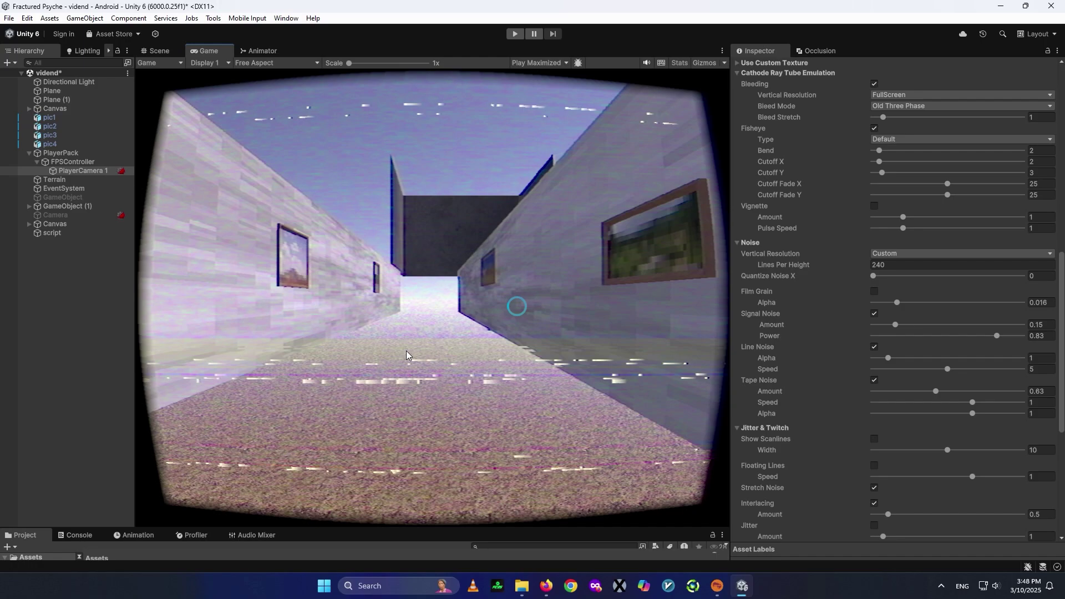
{"action": "double_click", "coordinate": [204, 48]}
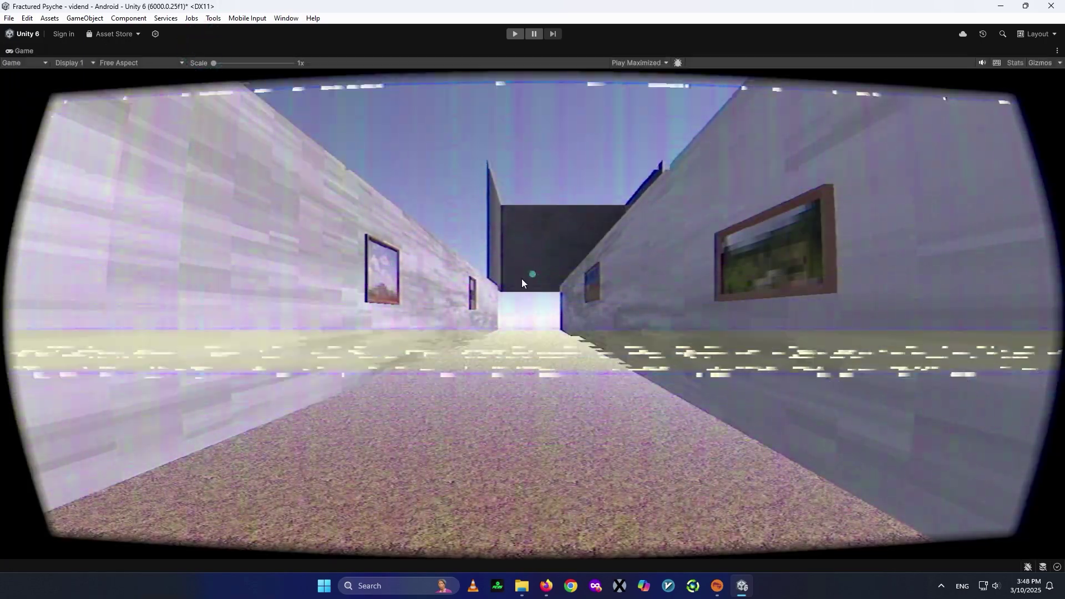
{"action": "key", "text": "shift+space"}
Expand the Use Custom Texture section of VHS Pro to examine its texture slots, and collapse it again
{"action": "scroll", "coordinate": [734, 337], "scroll_direction": "down", "scroll_amount": 5}
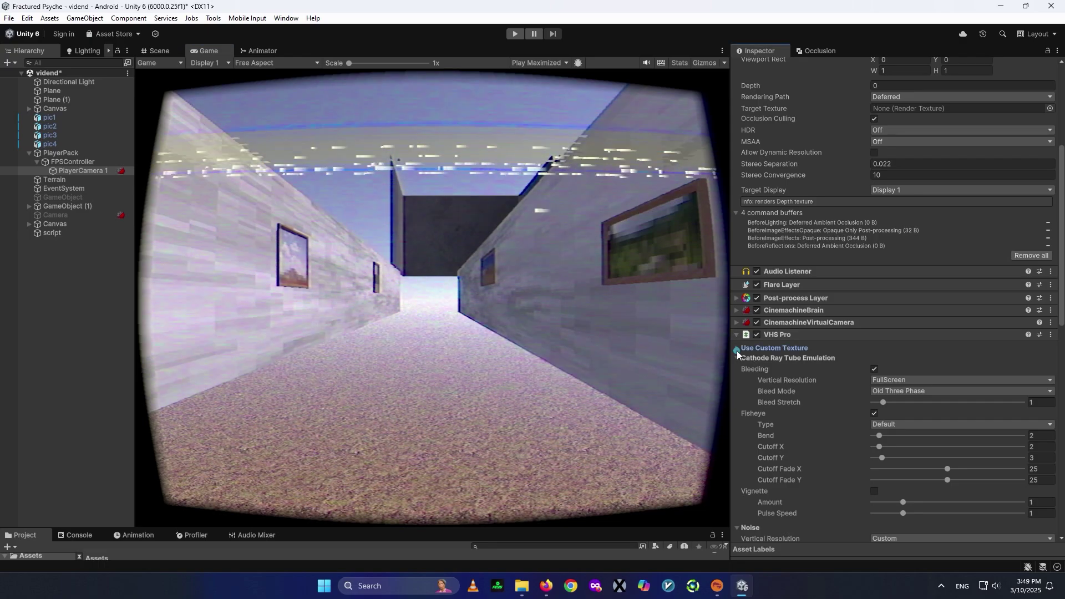
{"action": "left_click", "coordinate": [736, 348]}
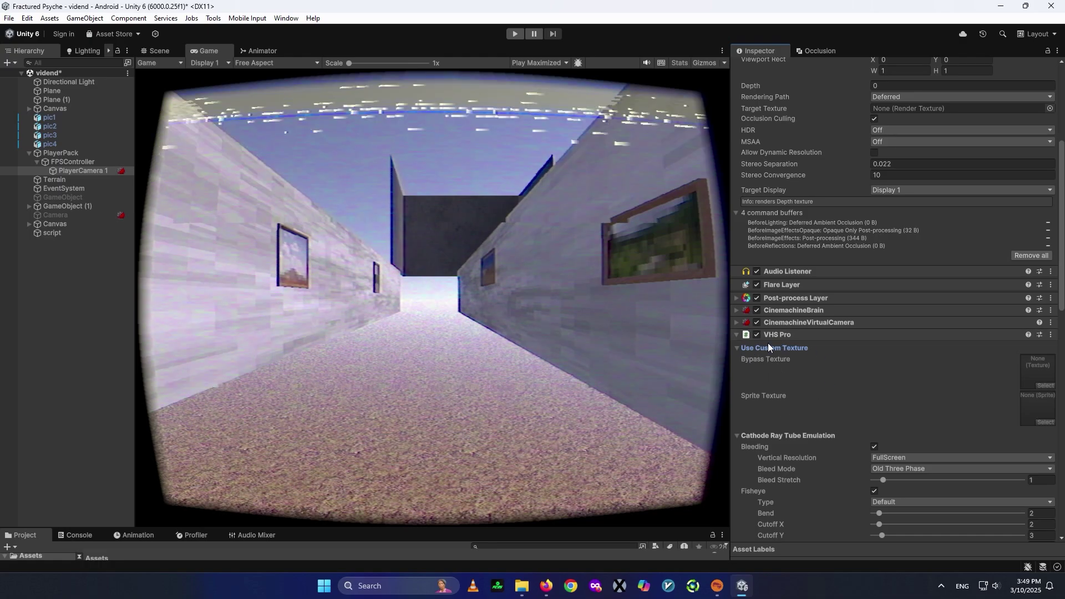
{"action": "left_click", "coordinate": [747, 348]}
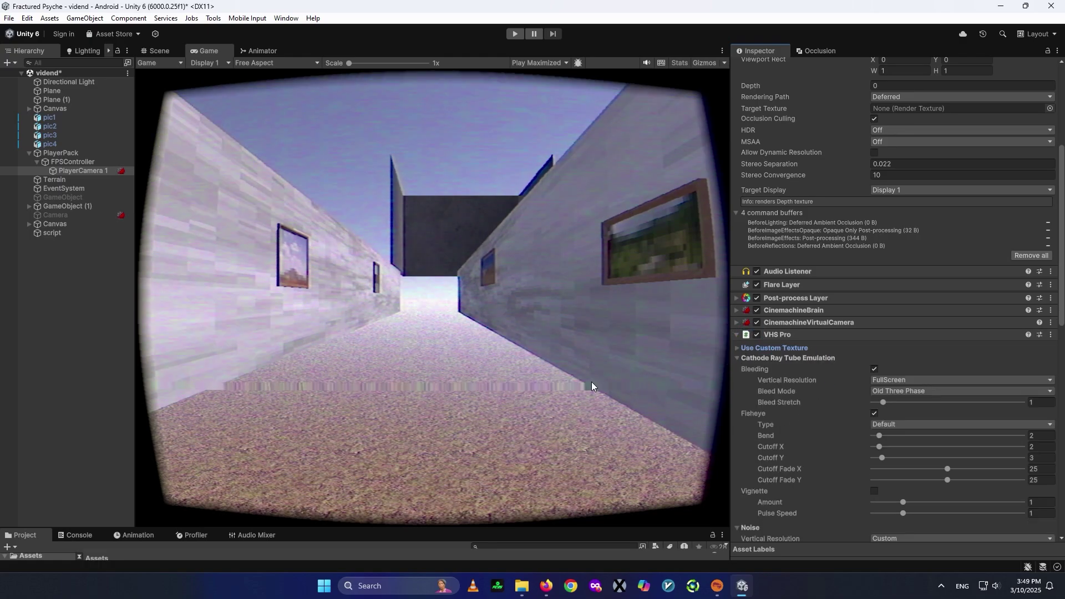
Try turning off Bleeding in the Cathode Ray Tube Emulation settings, and undo the change
{"action": "left_click", "coordinate": [874, 369]}
{"action": "key", "text": "ctrl+z"}
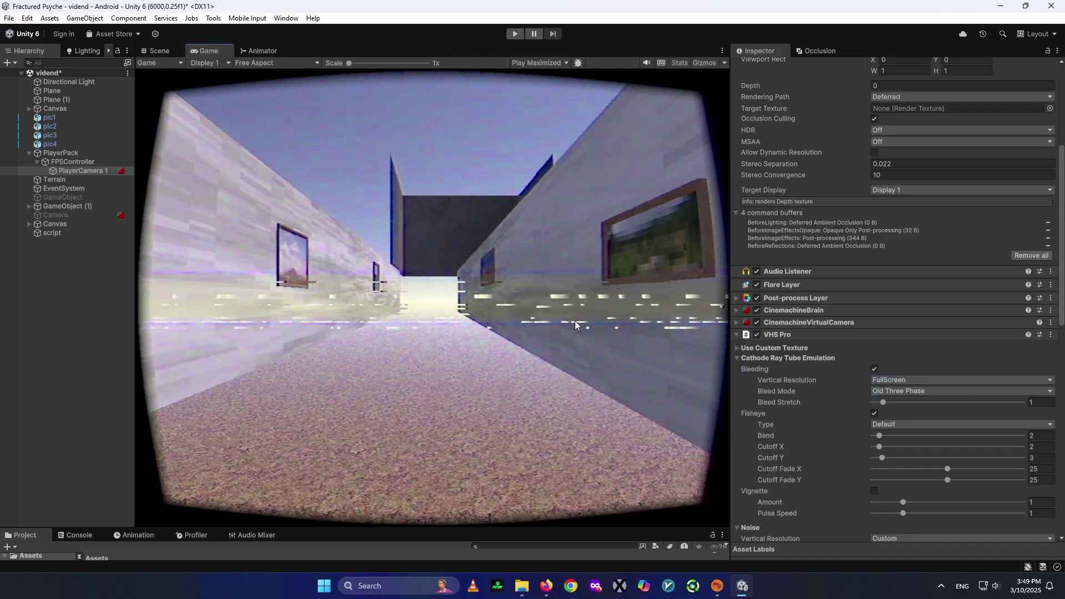
Try Bleed Stretch values of 2 and 5 in the VHS Pro Bleeding settings
{"action": "left_click", "coordinate": [1037, 402]}
{"action": "type", "text": "2"}
{"action": "left_click_drag", "start_coordinate": [1037, 402], "coordinate": [1023, 405]}
{"action": "type", "text": "5"}
{"action": "left_click", "coordinate": [461, 310]}
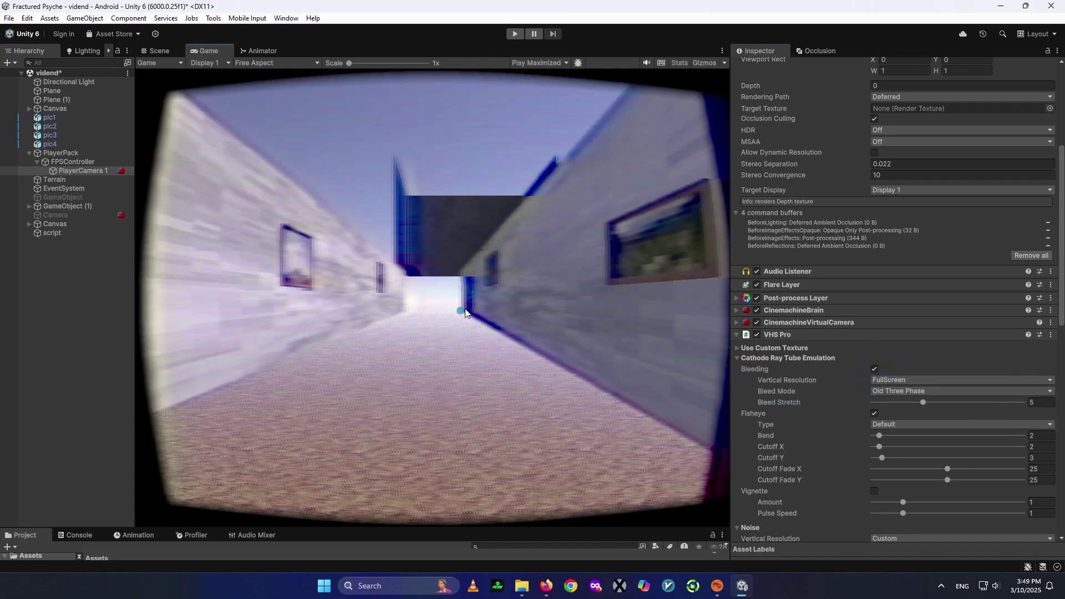
Turn Bleeding off and back on to compare the image, and reset Bleed Stretch to 1
{"action": "left_click", "coordinate": [875, 369]}
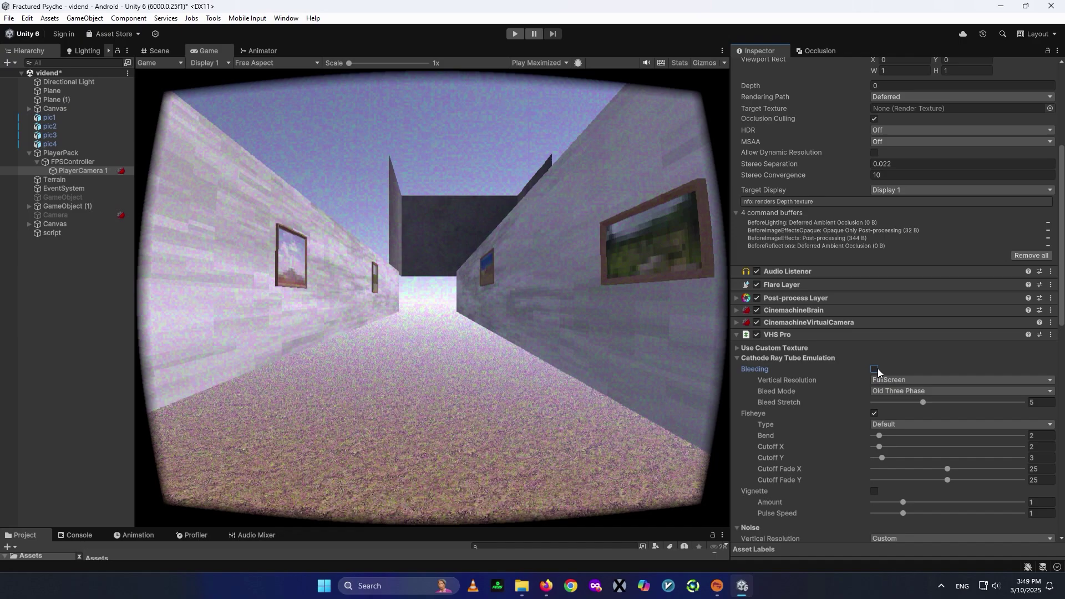
{"action": "left_click", "coordinate": [875, 370]}
{"action": "double_click", "coordinate": [1038, 403]}
{"action": "type", "text": "1"}
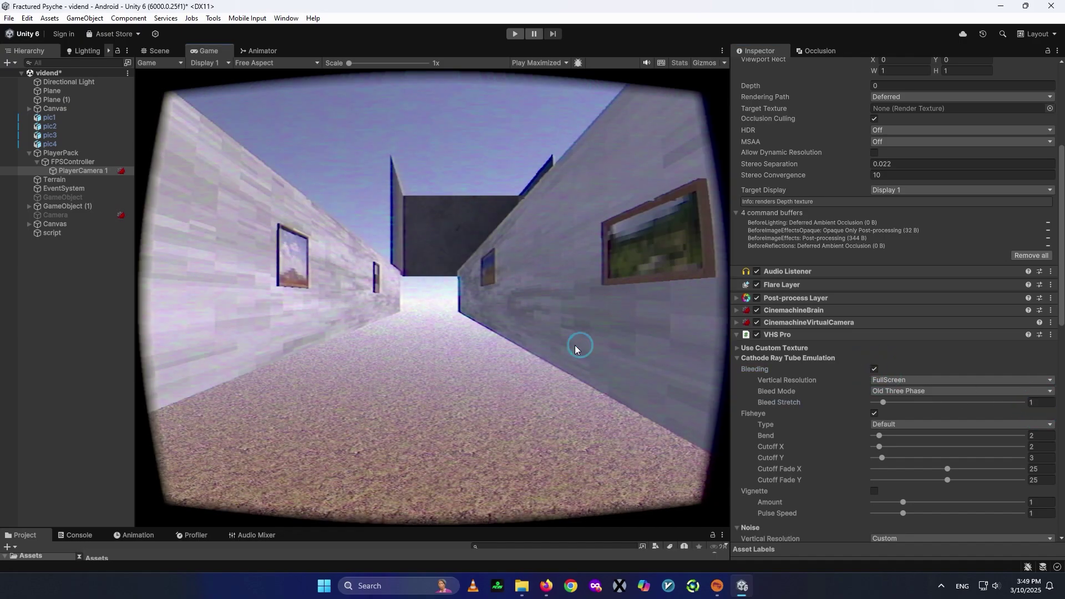
Try Bleed Stretch values of 2 and 1.5
{"action": "left_click", "coordinate": [1038, 403]}
{"action": "type", "text": "2"}
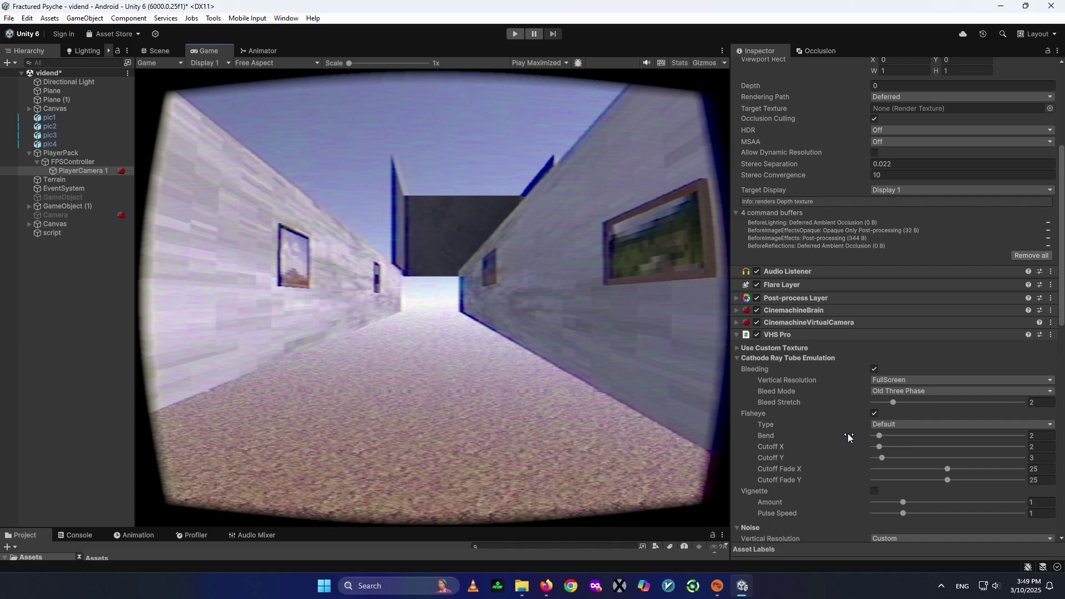
{"action": "scroll", "coordinate": [866, 428], "scroll_direction": "down", "scroll_amount": 4}
{"action": "double_click", "coordinate": [1039, 222]}
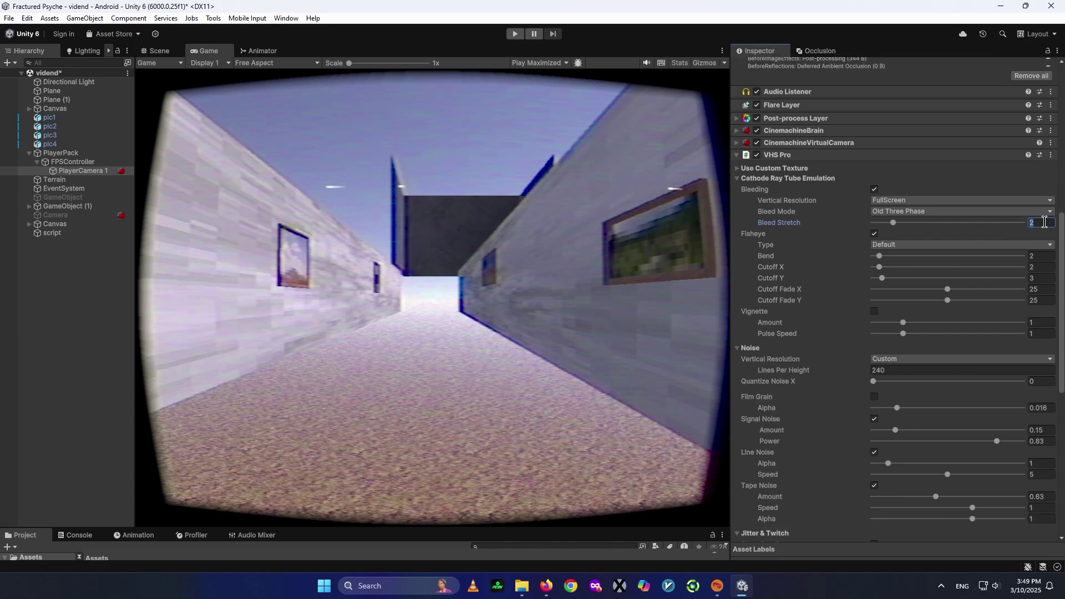
{"action": "type", "text": "1.5"}
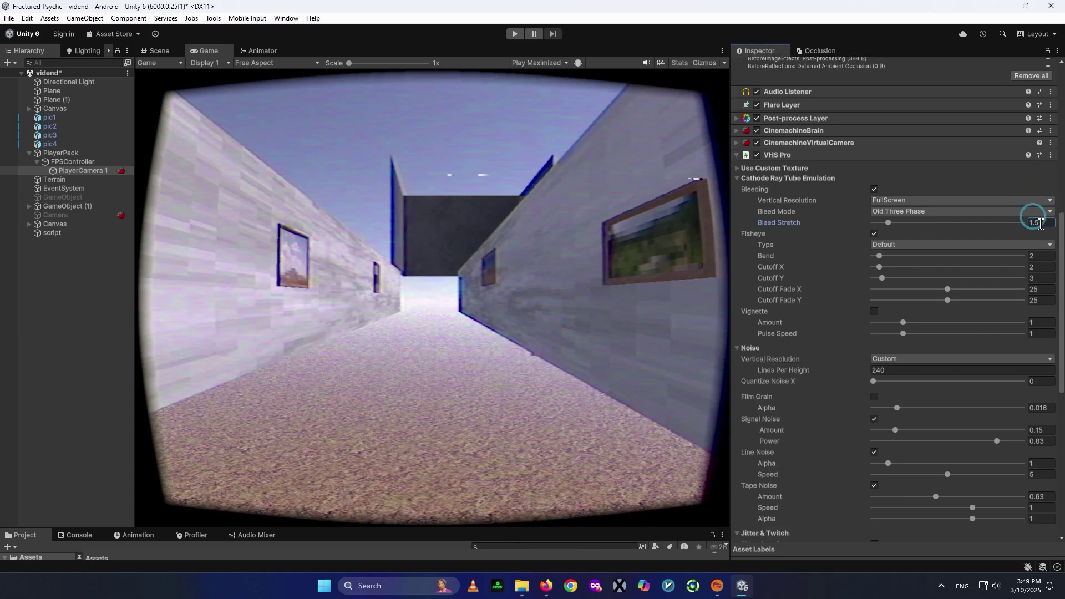
Try the Three Phase, Custom Curve and Two Phase (slow) bleed modes, and return to Old Three Phase
{"action": "left_click", "coordinate": [944, 212]}
{"action": "left_click", "coordinate": [903, 227]}
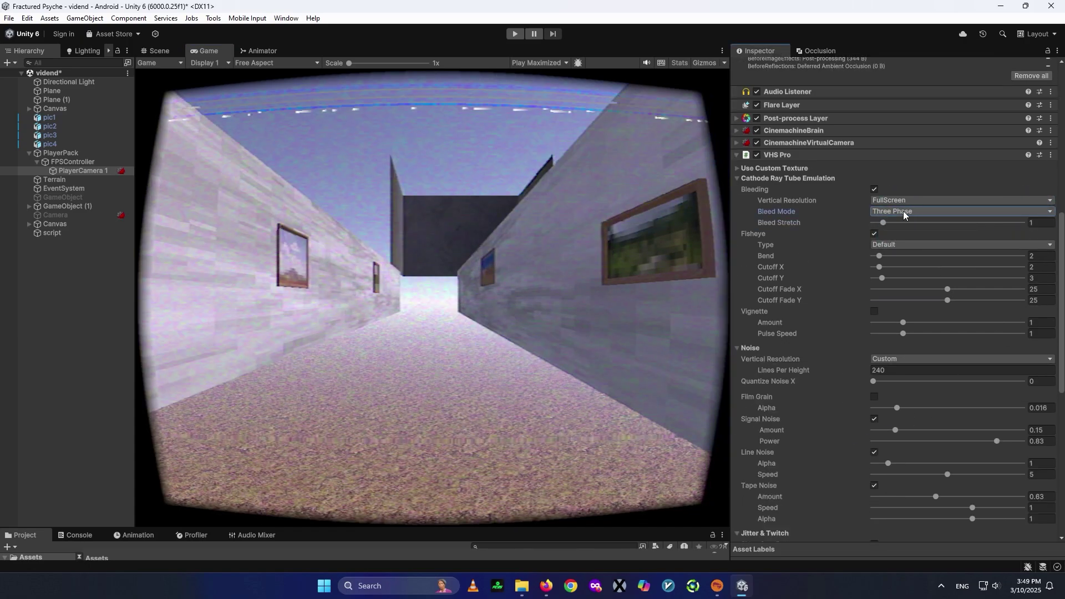
{"action": "left_click", "coordinate": [888, 211]}
{"action": "left_click", "coordinate": [916, 248]}
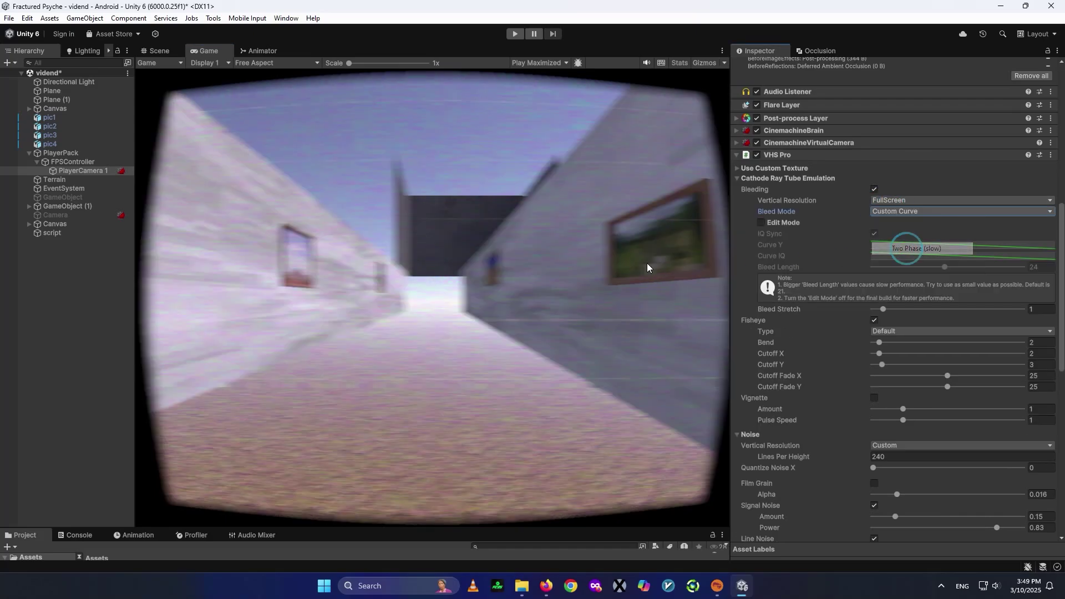
{"action": "left_click", "coordinate": [888, 213]}
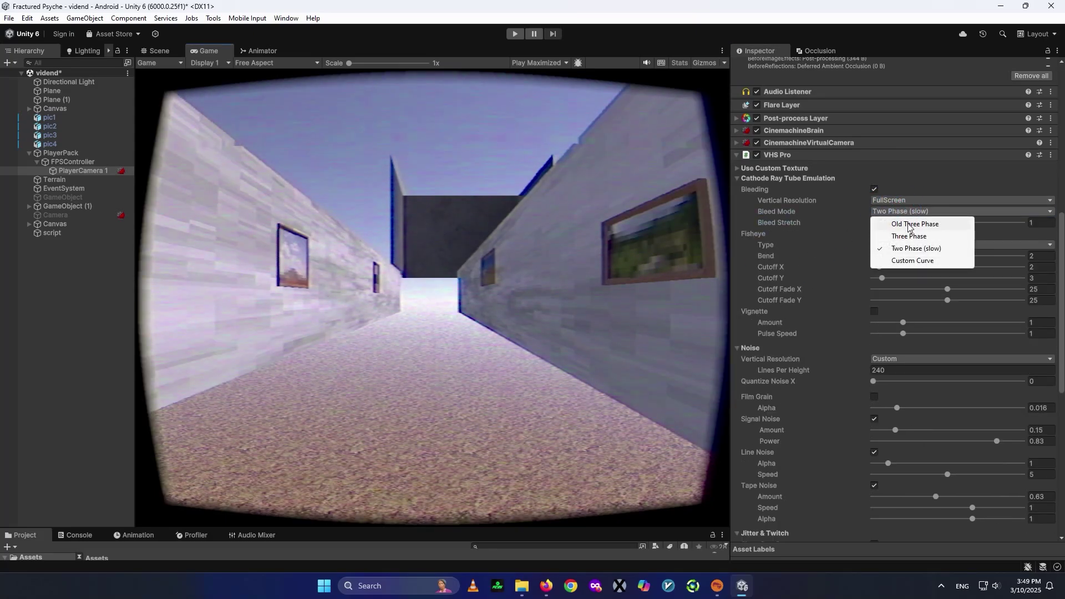
{"action": "left_click", "coordinate": [910, 224]}
Set the Bleeding Vertical Resolution to Custom with 480 Lines Per Height, checking the effect in a maximized Game view
{"action": "left_click", "coordinate": [944, 201]}
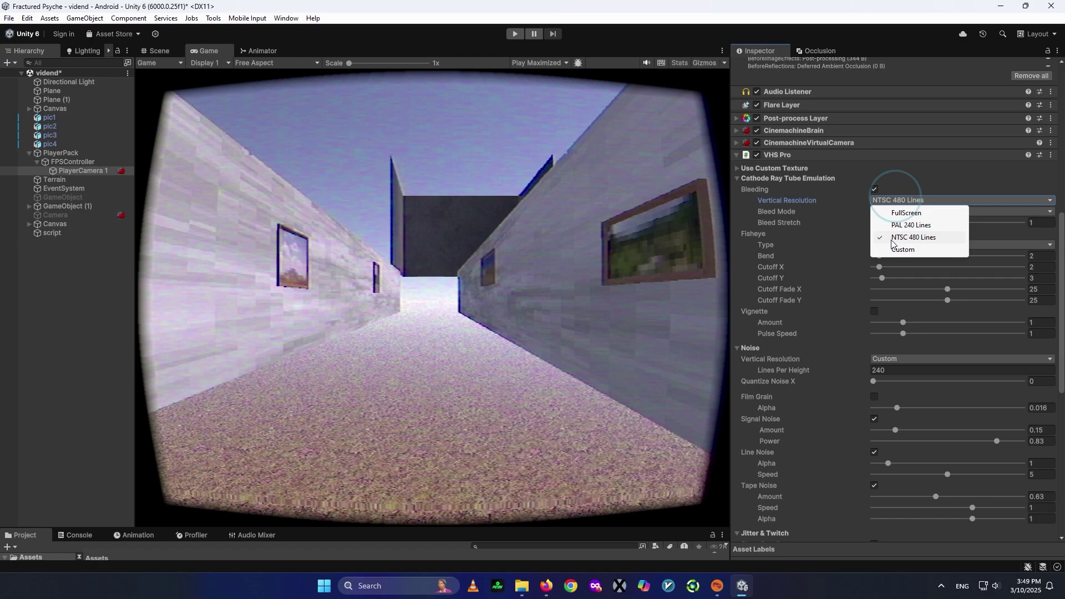
{"action": "left_click", "coordinate": [904, 249]}
{"action": "left_click", "coordinate": [894, 202]}
{"action": "left_click", "coordinate": [894, 250]}
{"action": "left_click", "coordinate": [893, 210]}
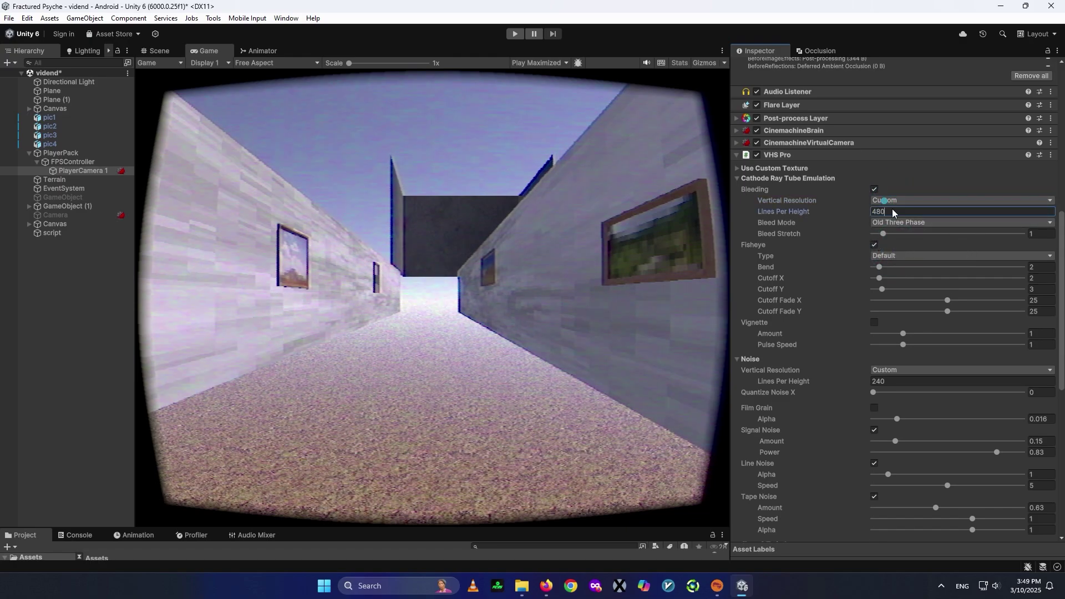
{"action": "key", "text": "ctrl+p"}
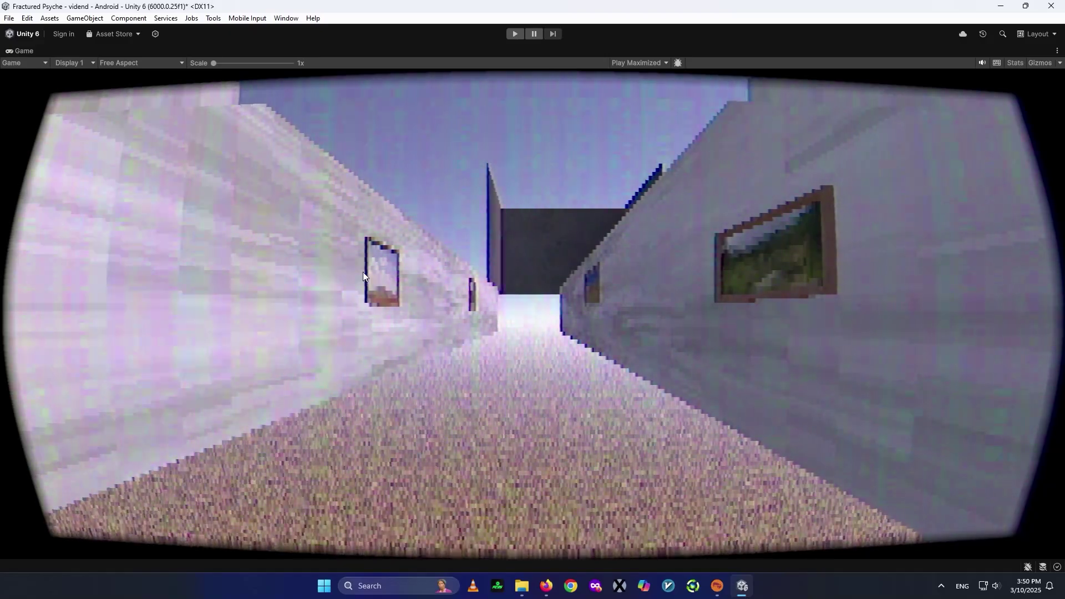
{"action": "double_click", "coordinate": [27, 51]}
{"action": "scroll", "coordinate": [825, 394], "scroll_direction": "down", "scroll_amount": 8}
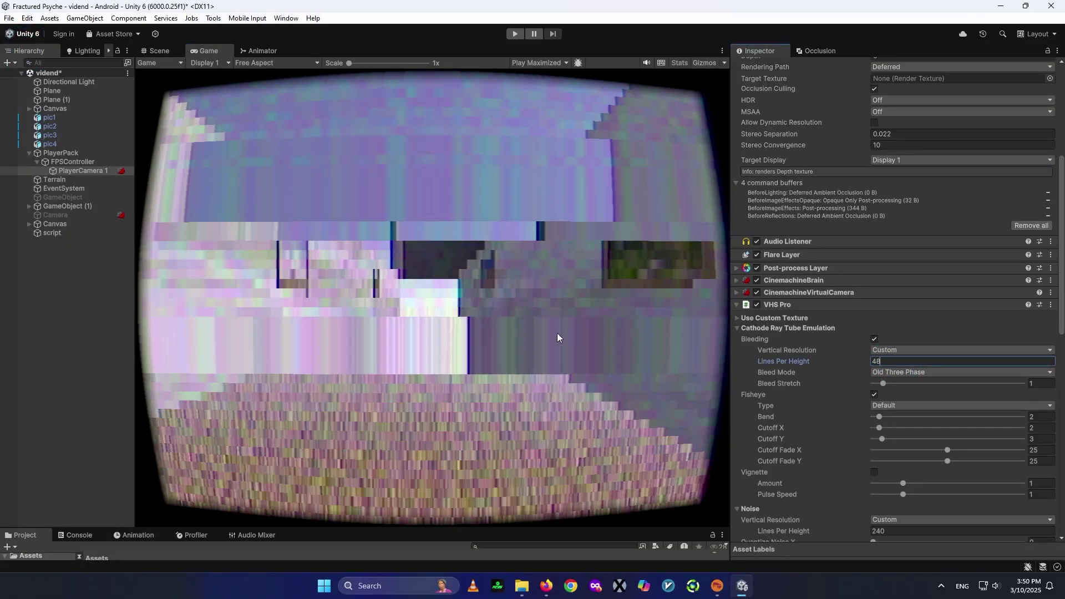
Try a Bleed Stretch of 2 together with 120 Lines Per Height for Bleeding
{"action": "left_click", "coordinate": [1035, 384]}
{"action": "type", "text": "2"}
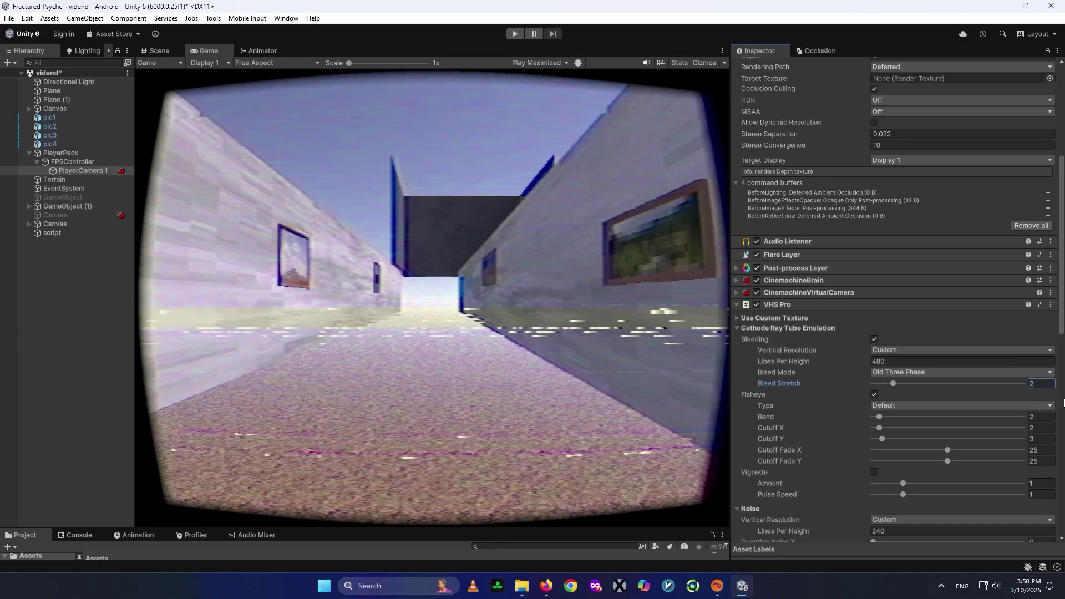
{"action": "left_click", "coordinate": [897, 359]}
{"action": "type", "text": "120"}
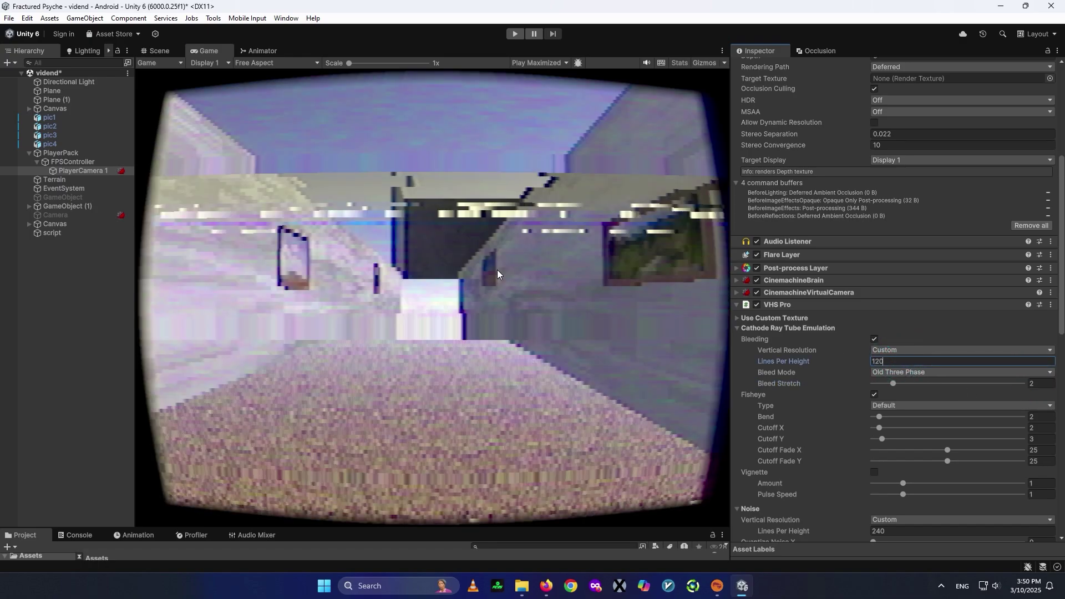
{"action": "left_click", "coordinate": [496, 245]}
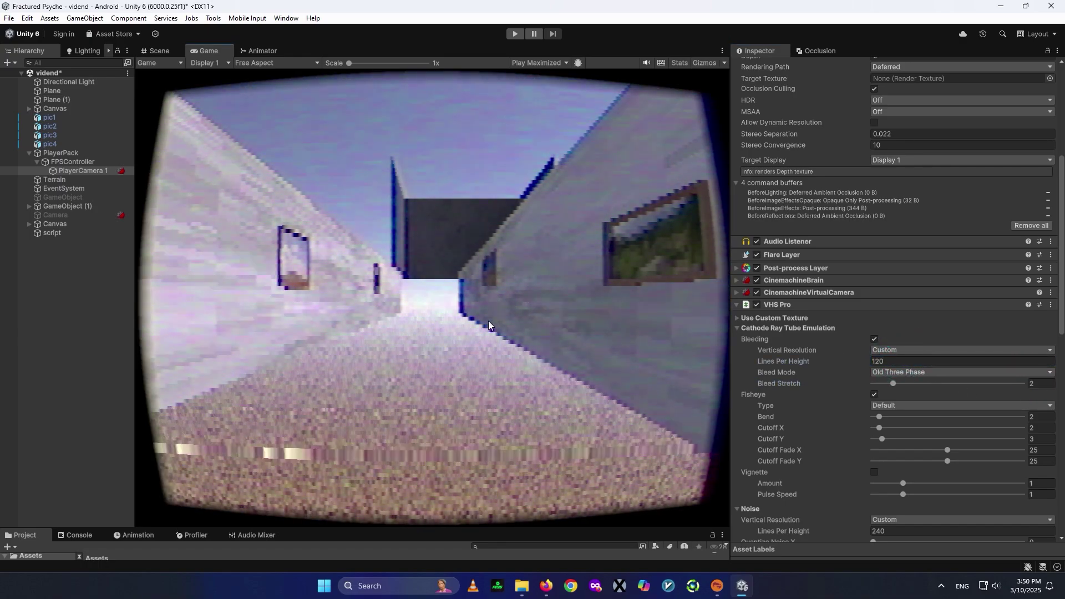
Set the Bleeding Lines Per Height to 480 and Bleed Stretch to 1
{"action": "left_click", "coordinate": [916, 361]}
{"action": "type", "text": "480"}
{"action": "key", "text": "Tab"}
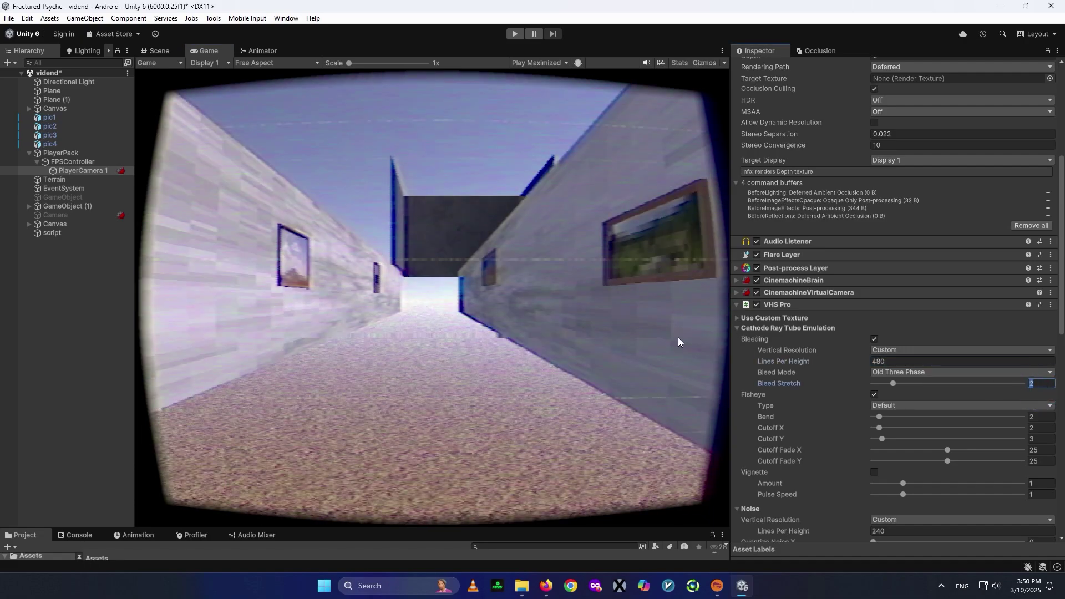
{"action": "type", "text": "1"}
{"action": "left_click", "coordinate": [600, 310]}
Turn Fisheye off and back on to compare the picture with and without it
{"action": "left_click", "coordinate": [874, 395]}
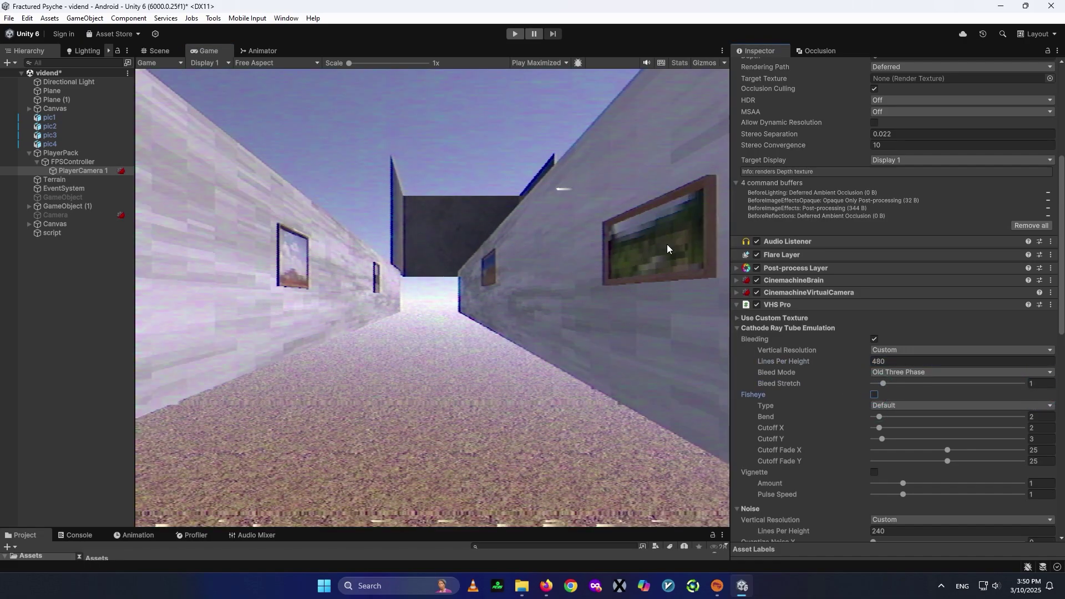
{"action": "left_click", "coordinate": [874, 394]}
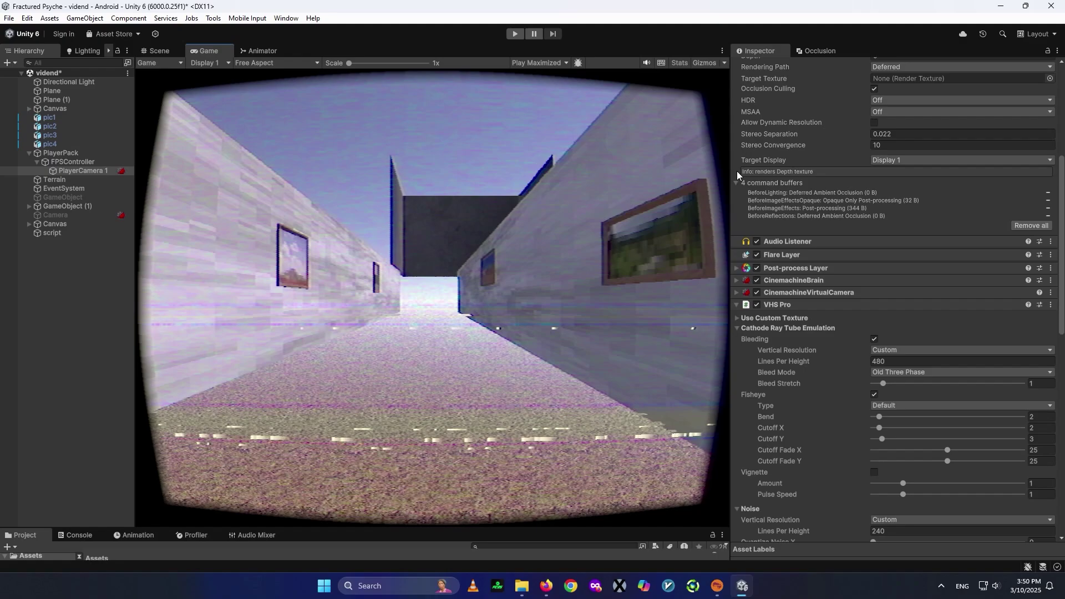
{"action": "left_click", "coordinate": [418, 358]}
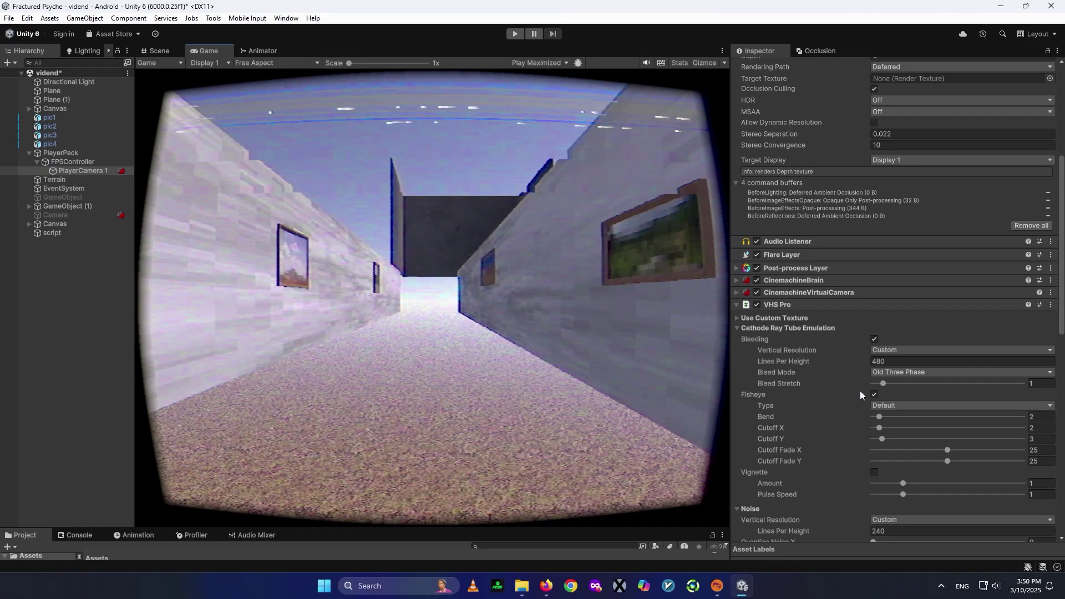
Set the Fisheye Bend and Cutoff X to 0.25 each, and preview the result in a maximized Game view
{"action": "left_click", "coordinate": [1036, 418]}
{"action": "type", "text": "1"}
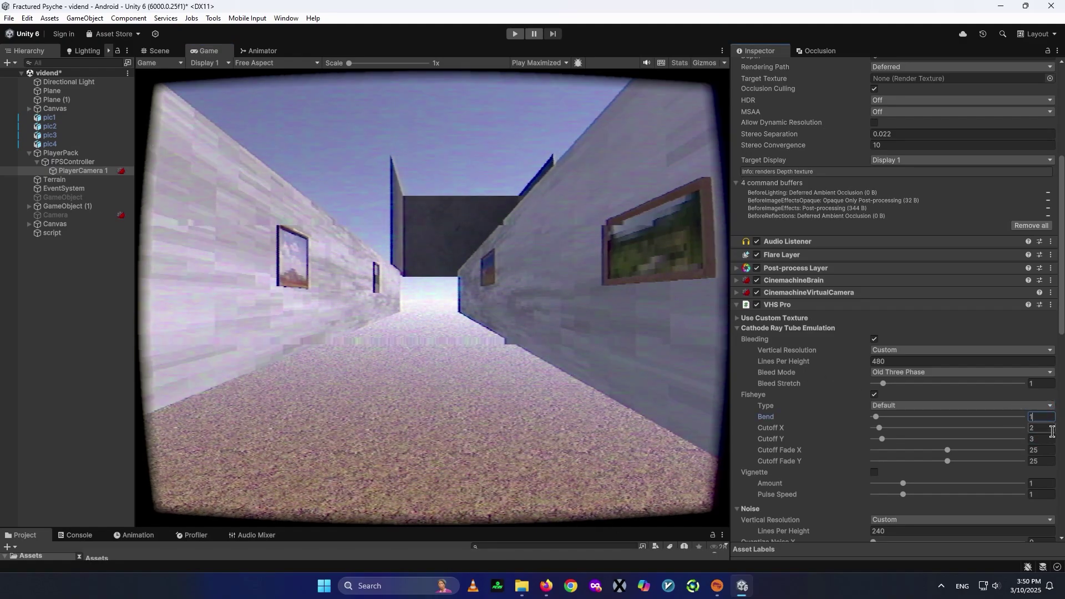
{"action": "key", "text": "BackSpace"}
{"action": "type", "text": "0.250.25"}
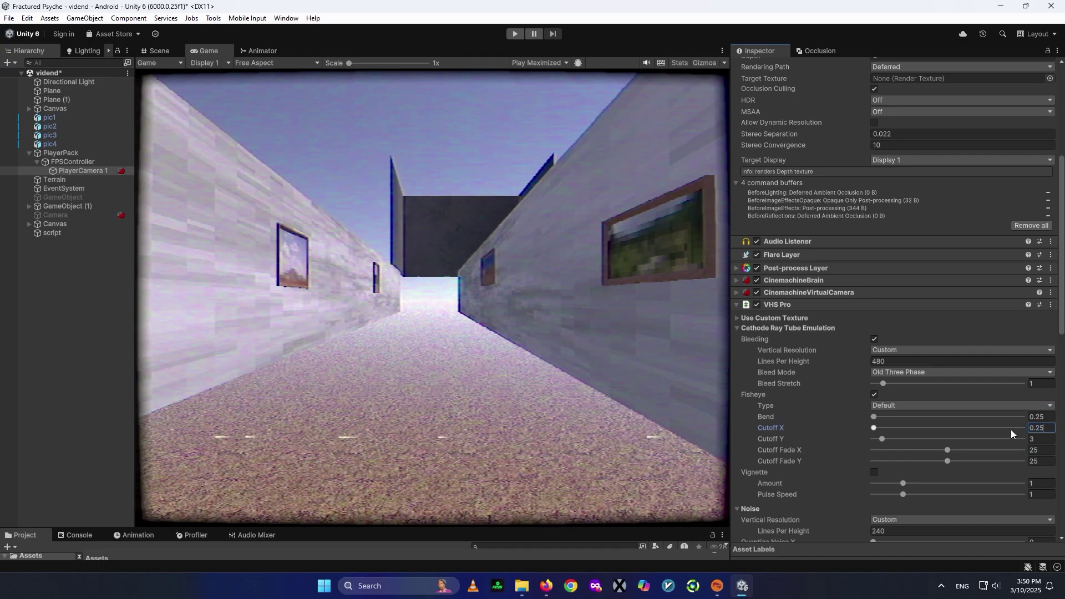
{"action": "left_click", "coordinate": [576, 308]}
{"action": "key", "text": "shift+space"}
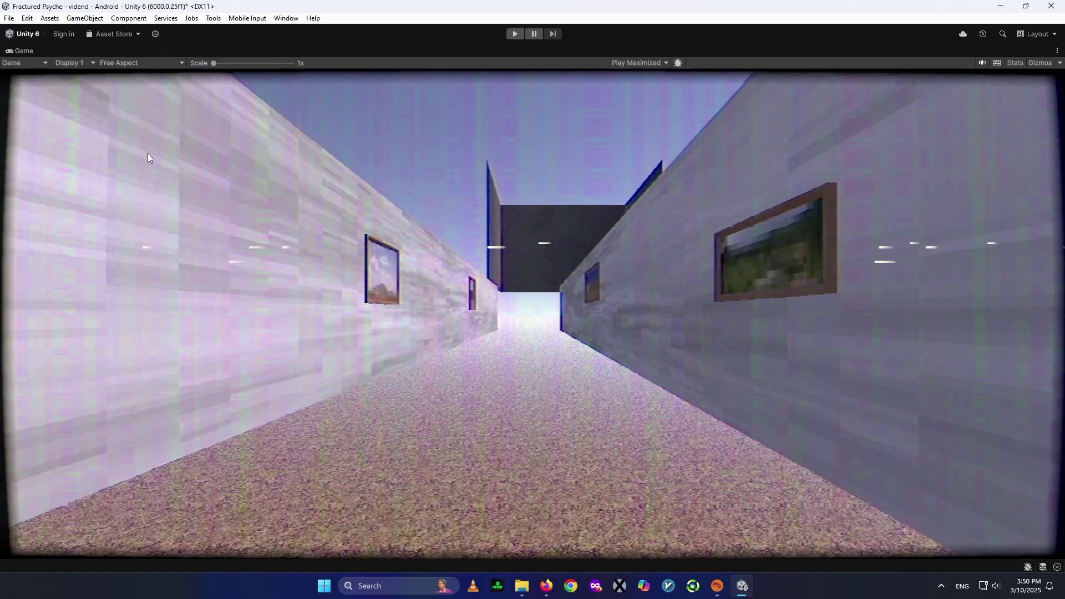
{"action": "double_click", "coordinate": [28, 49]}
Try Fisheye Cutoff Y values of 5 and 1000
{"action": "scroll", "coordinate": [784, 364], "scroll_direction": "down", "scroll_amount": 6}
{"action": "left_click", "coordinate": [1038, 259]}
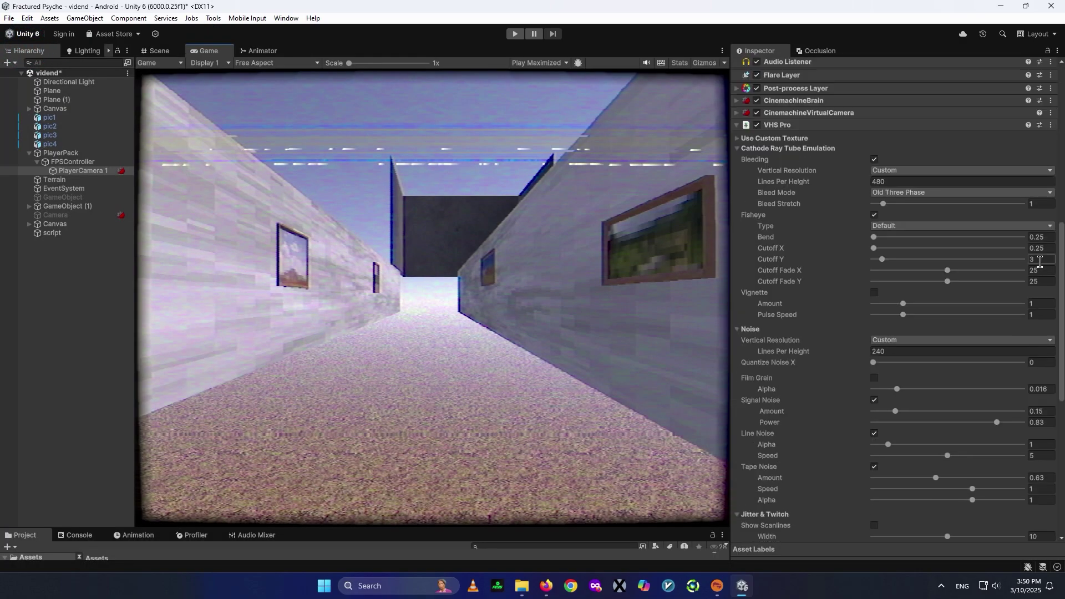
{"action": "type", "text": "5"}
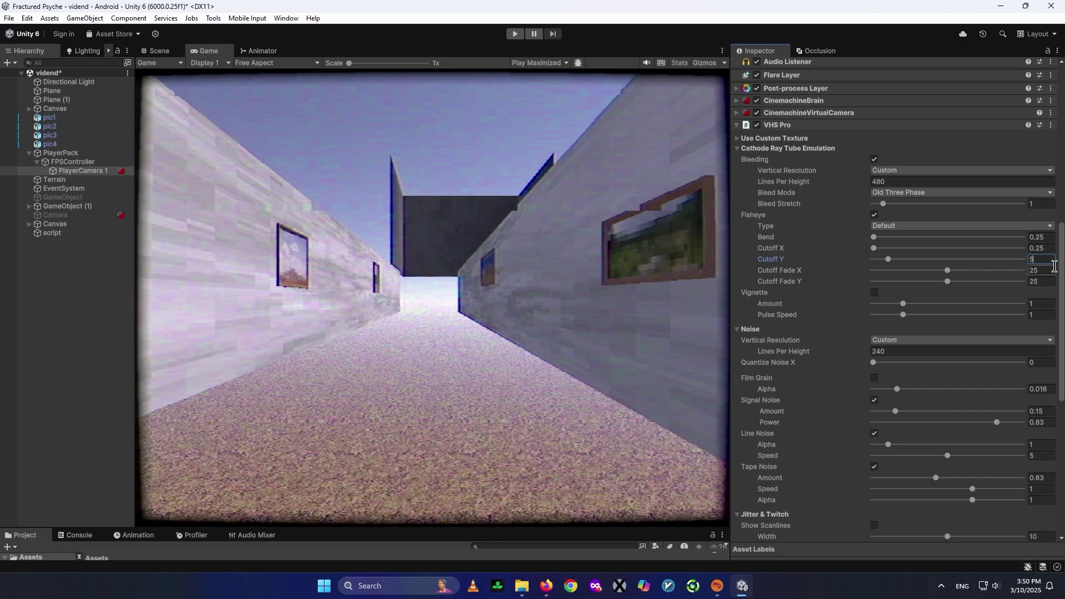
{"action": "key", "text": "BackSpace"}
{"action": "type", "text": "1000"}
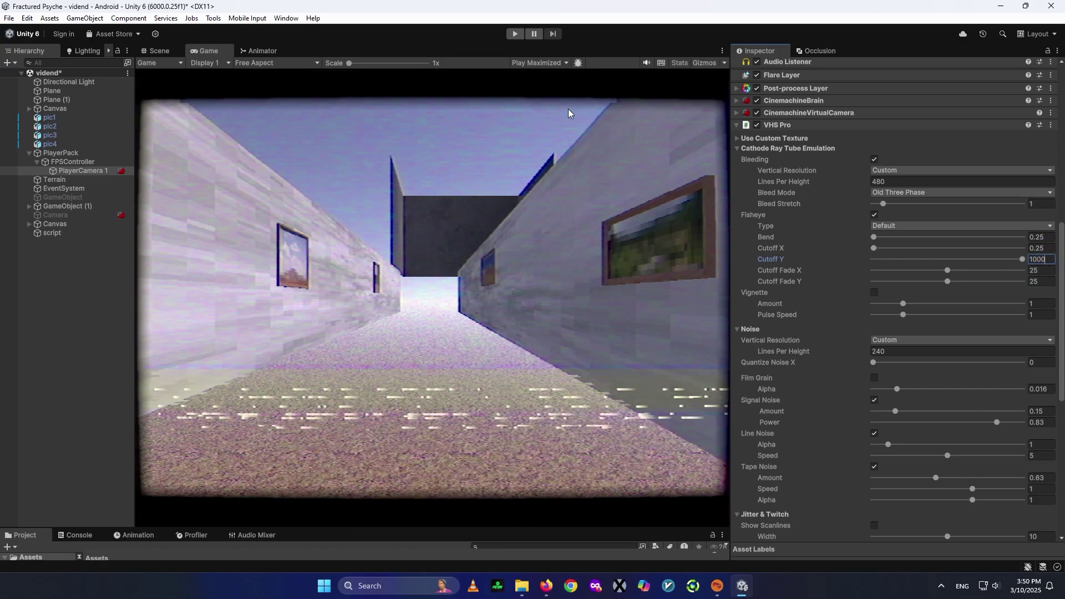
Set the Fisheye Cutoff Y to 1 after trying 0.25
{"action": "type", "text": "0.25"}
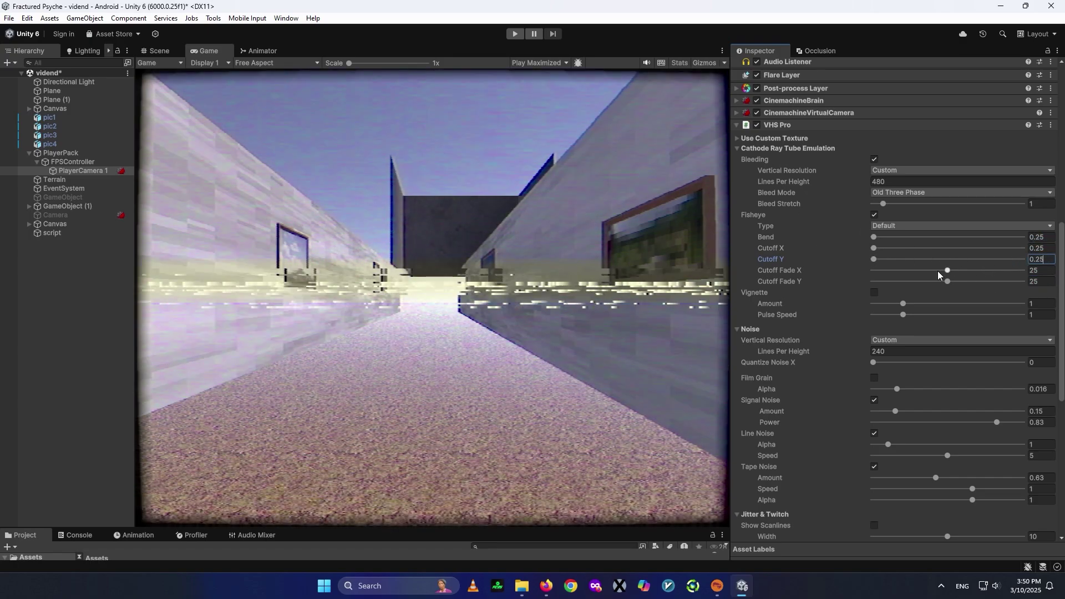
{"action": "left_click_drag", "start_coordinate": [1053, 258], "coordinate": [1022, 258]}
{"action": "type", "text": "1"}
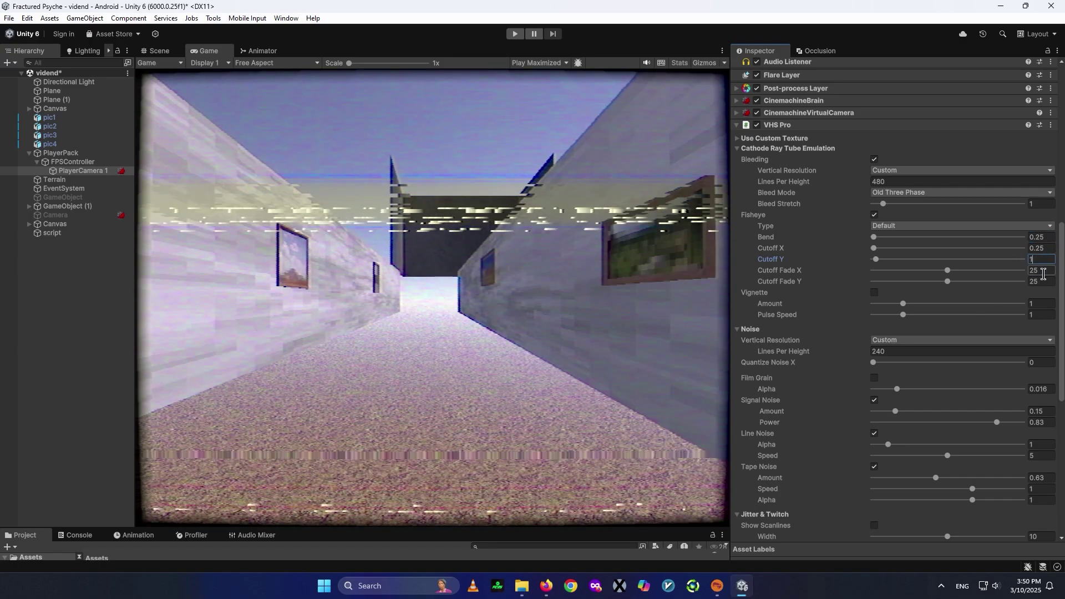
Try raising the Fisheye Cutoff Fade X to about 28.9, and undo the change
{"action": "mouse_move", "coordinate": [947, 271]}
{"action": "left_mouse_down"}
{"action": "mouse_move", "coordinate": [1044, 279]}
{"action": "mouse_move", "coordinate": [962, 286]}
{"action": "left_mouse_up"}
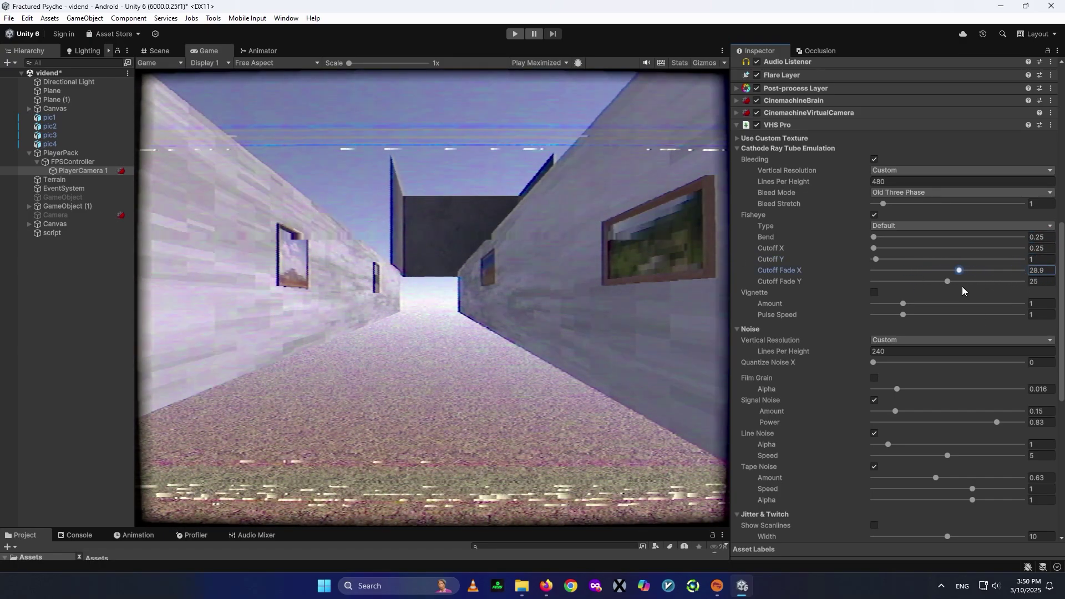
{"action": "key", "text": "ctrl+z"}
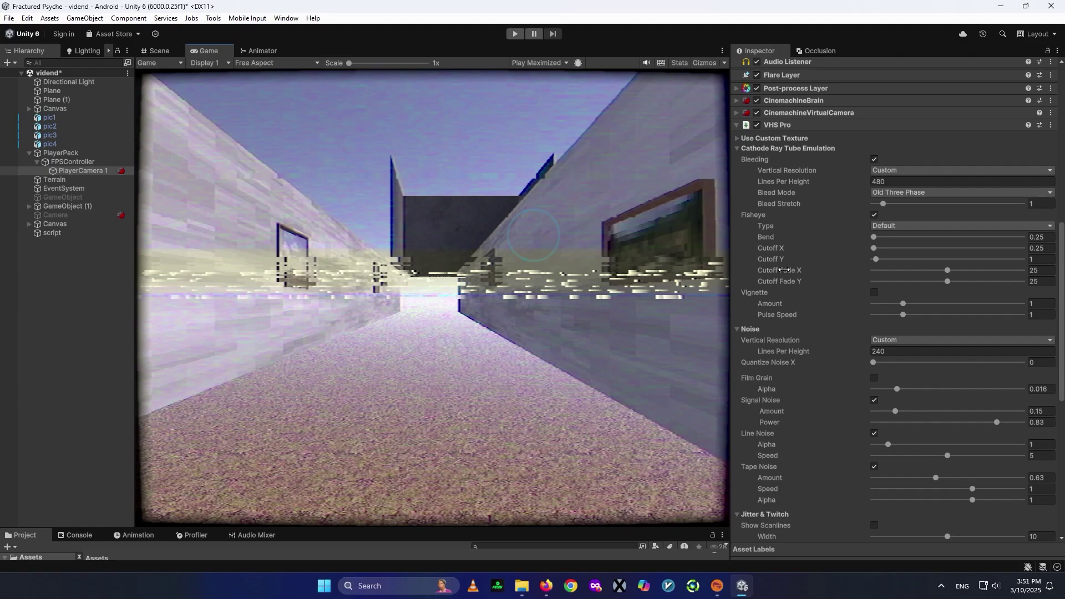
Try enabling Vignette and adjusting its Amount, reset the Amount to 1, and turn Vignette off again
{"action": "left_click", "coordinate": [874, 292]}
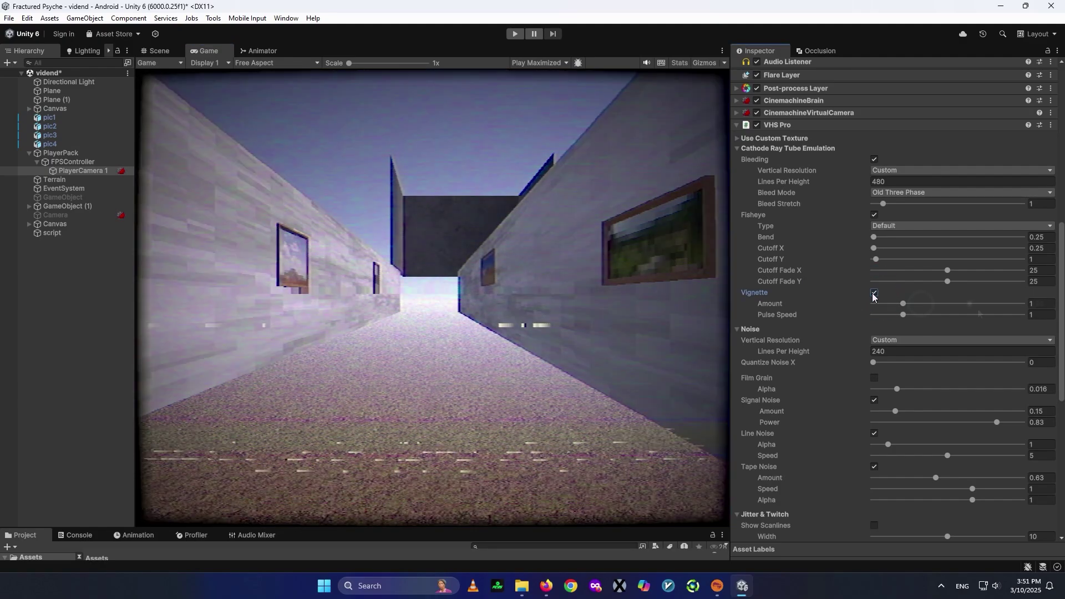
{"action": "left_click_drag", "start_coordinate": [904, 304], "coordinate": [889, 305]}
{"action": "left_click", "coordinate": [1032, 303]}
{"action": "type", "text": "1"}
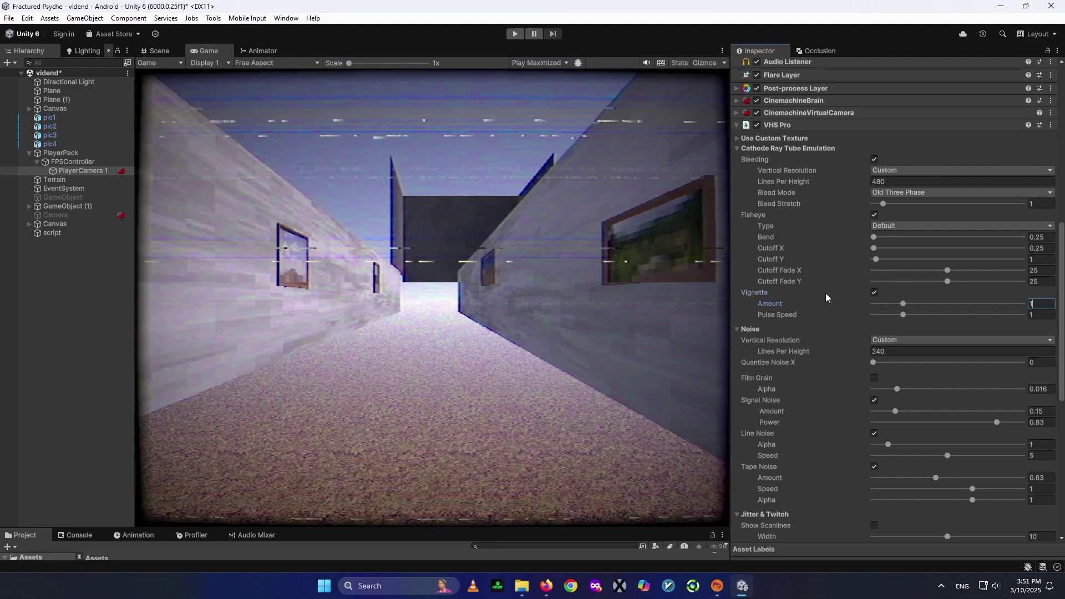
{"action": "left_click", "coordinate": [468, 284]}
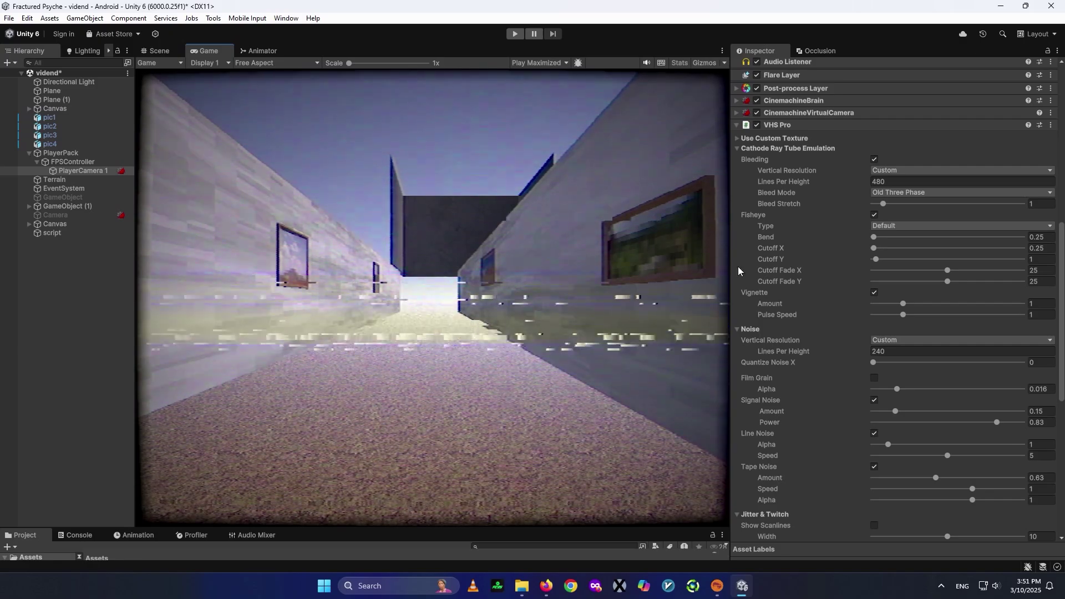
{"action": "left_click", "coordinate": [874, 293]}
{"action": "scroll", "coordinate": [843, 250], "scroll_direction": "down", "scroll_amount": 3}
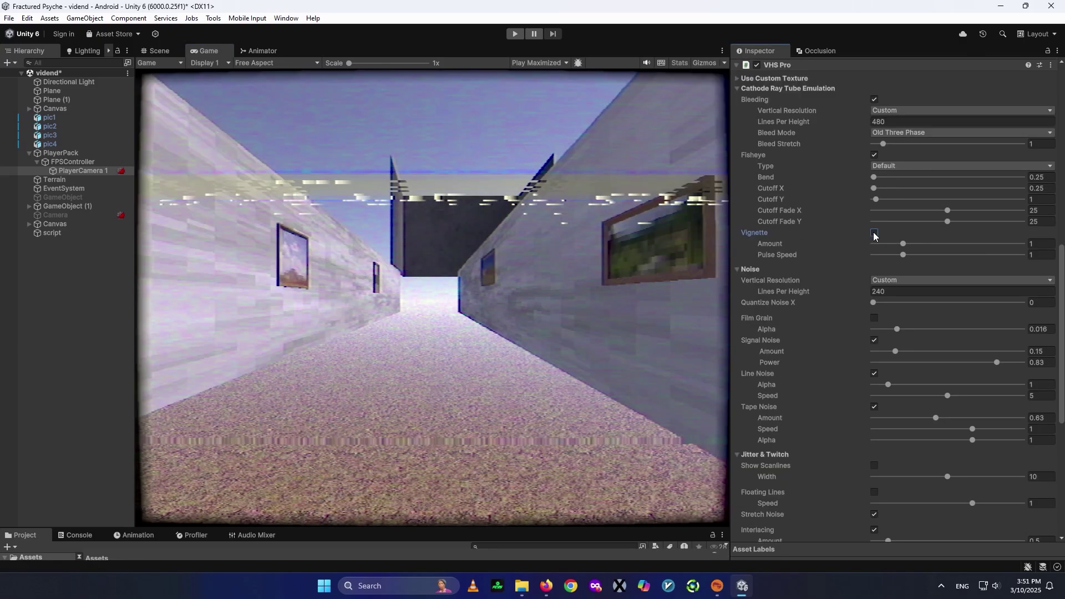
{"action": "left_click", "coordinate": [563, 301]}
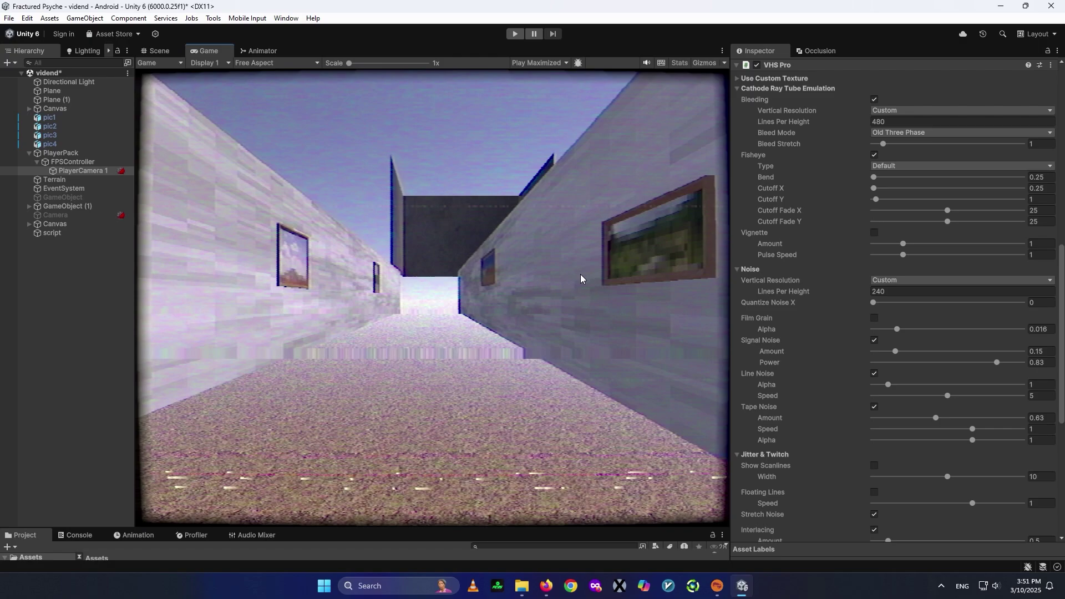
Try Noise Lines Per Height values of 1 and 480, and return the setting to 240
{"action": "left_click", "coordinate": [887, 292]}
{"action": "type", "text": "1"}
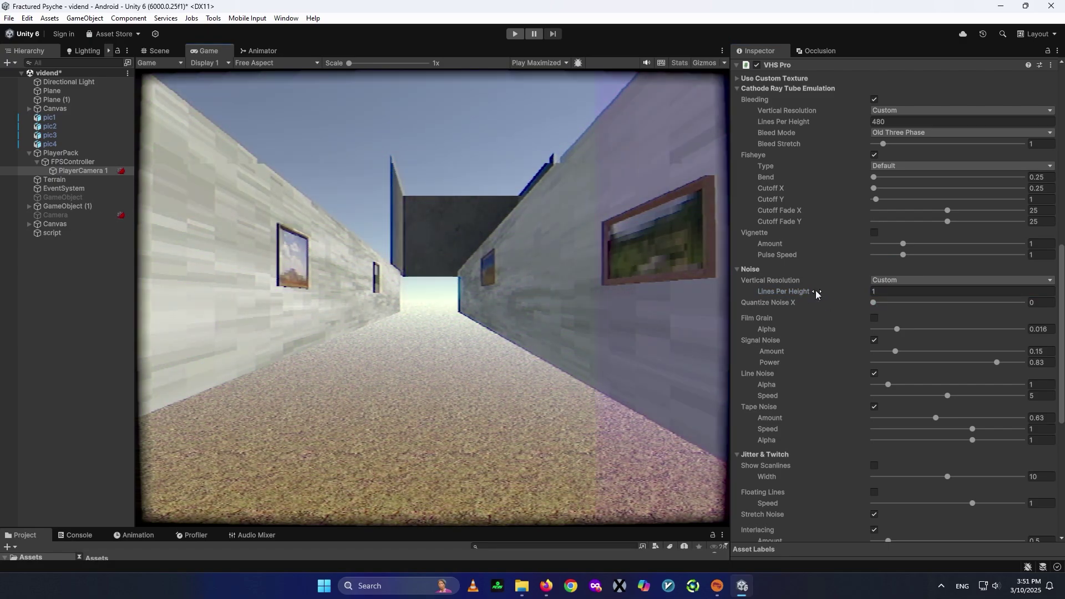
{"action": "key", "text": "ctrl+z"}
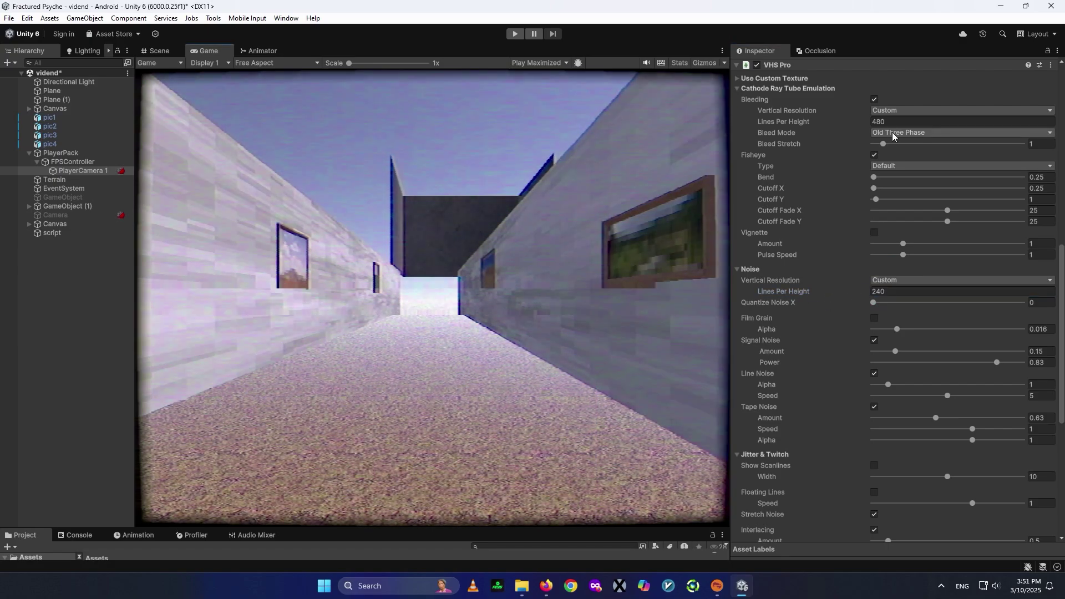
{"action": "left_click", "coordinate": [886, 291]}
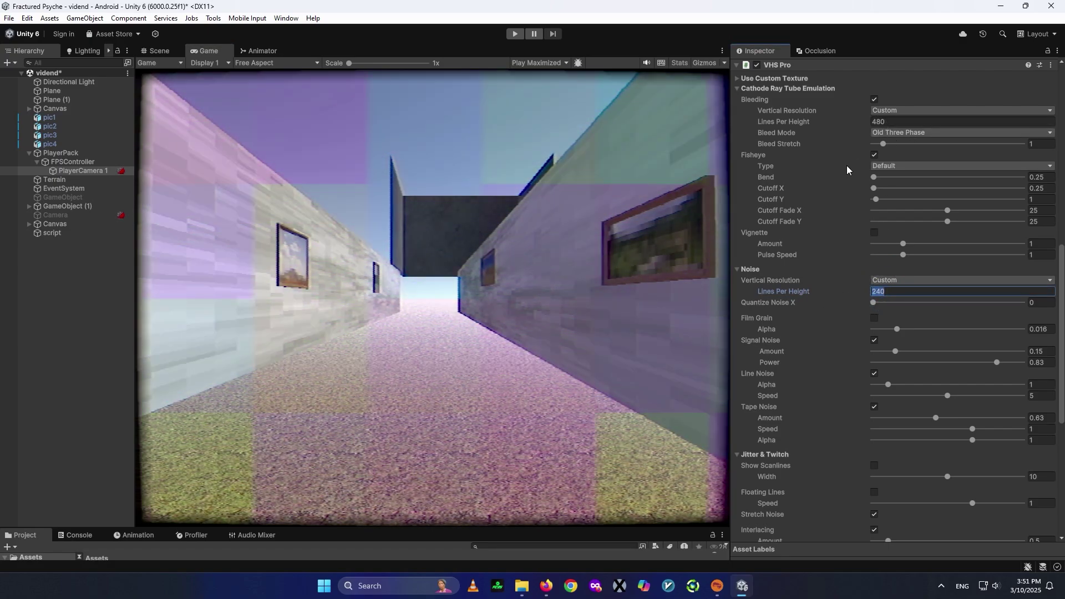
{"action": "type", "text": "480"}
{"action": "key", "text": "Return"}
{"action": "left_click", "coordinate": [874, 291]}
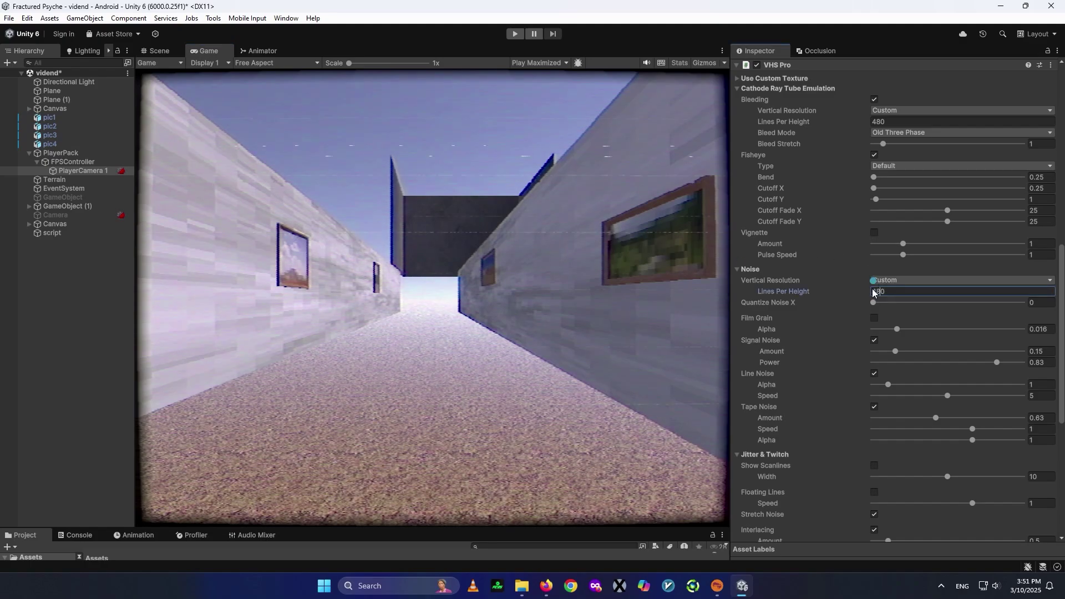
{"action": "type", "text": "2"}
{"action": "left_click", "coordinate": [528, 285]}
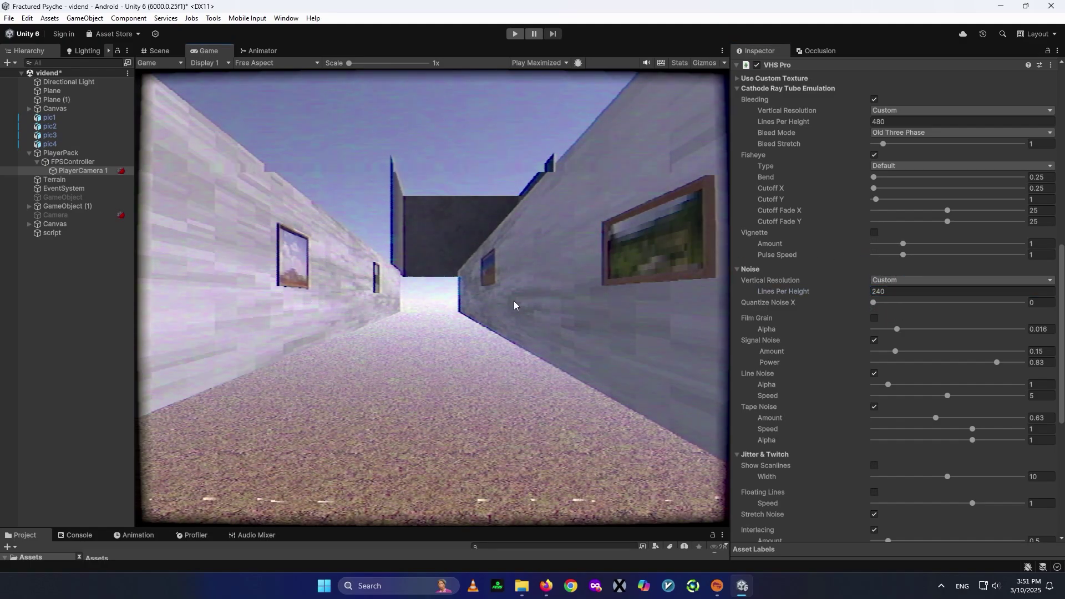
Preview Film Grain by toggling it on and off, and compare the picture with Signal Noise off and on
{"action": "left_click", "coordinate": [874, 318]}
{"action": "left_click", "coordinate": [527, 288]}
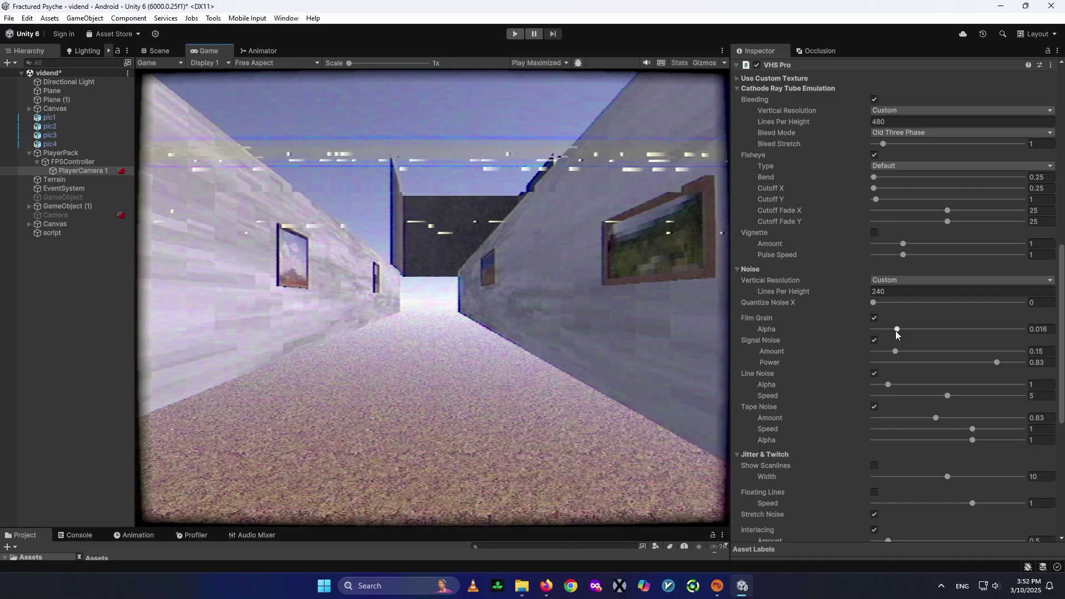
{"action": "left_click", "coordinate": [874, 318]}
{"action": "left_click", "coordinate": [875, 340]}
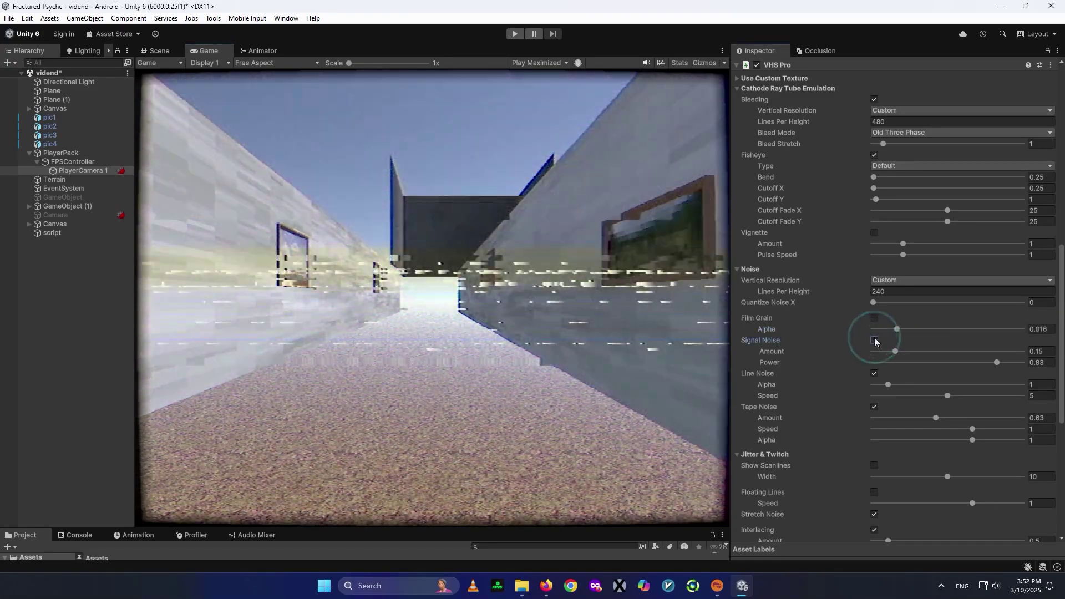
{"action": "left_click", "coordinate": [875, 340]}
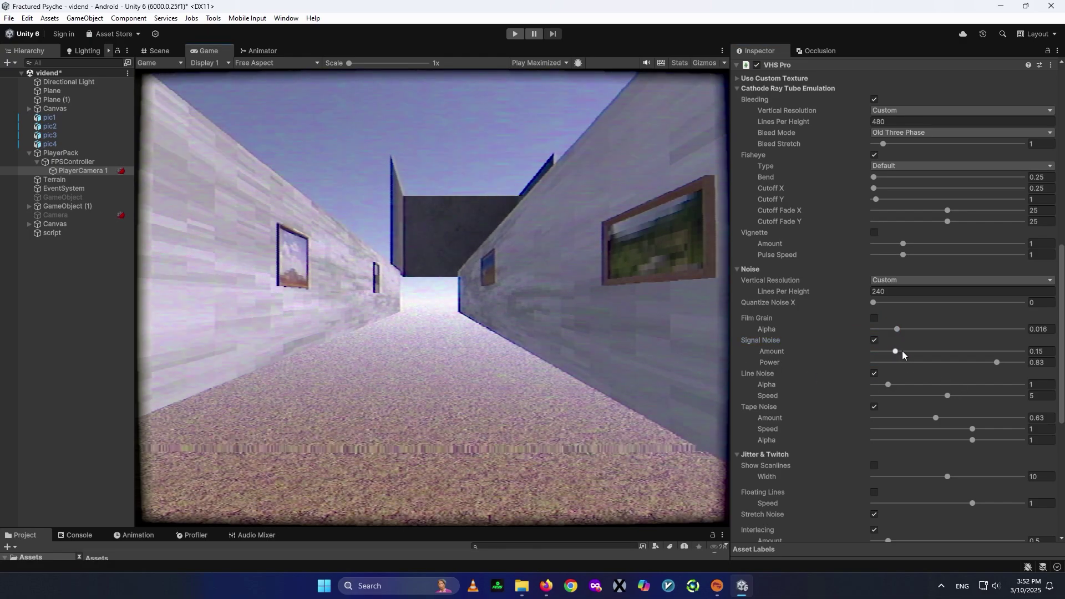
Set the Signal Noise Amount to 0.232 and Power to 0.741, and turn Signal Noise off
{"action": "mouse_move", "coordinate": [902, 352]}
{"action": "left_mouse_down"}
{"action": "mouse_move", "coordinate": [920, 352]}
{"action": "mouse_move", "coordinate": [911, 355]}
{"action": "left_mouse_up"}
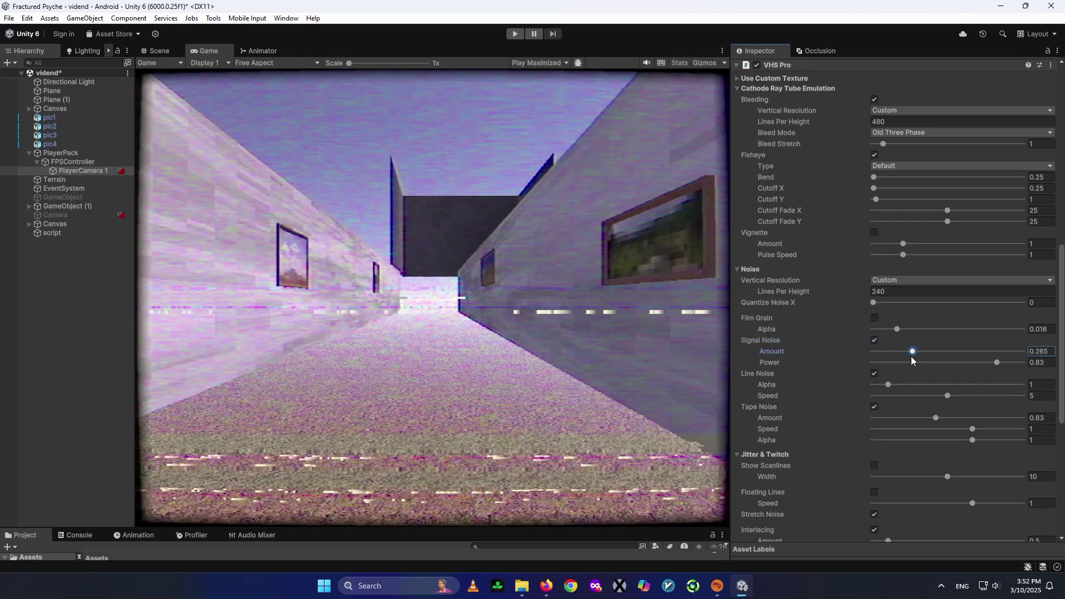
{"action": "left_click_drag", "start_coordinate": [997, 363], "coordinate": [984, 363]}
{"action": "left_click_drag", "start_coordinate": [912, 352], "coordinate": [907, 352]}
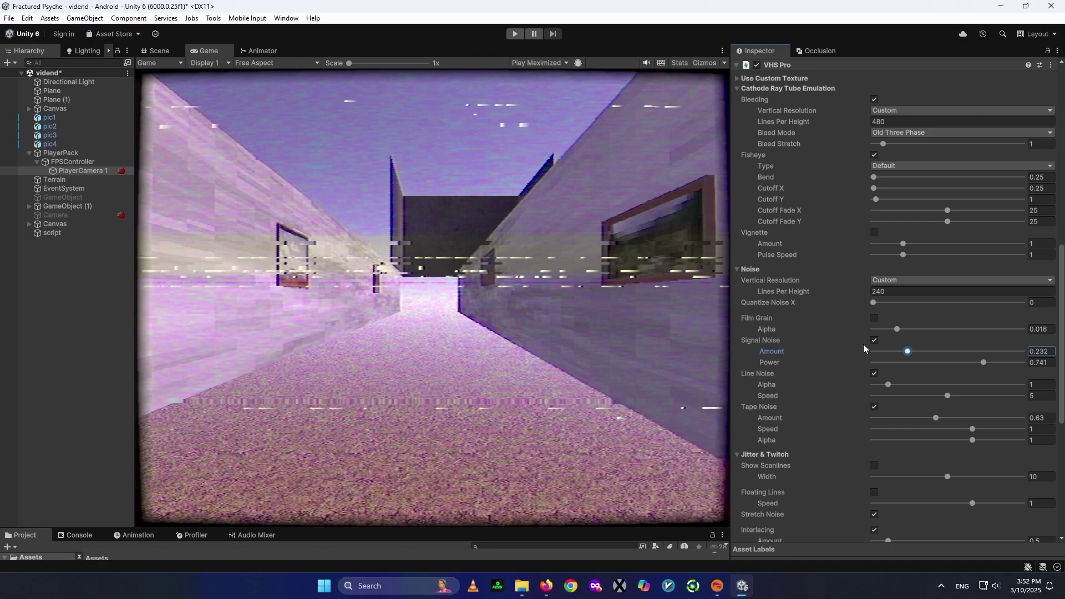
{"action": "left_click", "coordinate": [875, 340]}
Turn off Line Noise and Tape Noise after comparing the picture with each on and off
{"action": "left_click", "coordinate": [875, 373]}
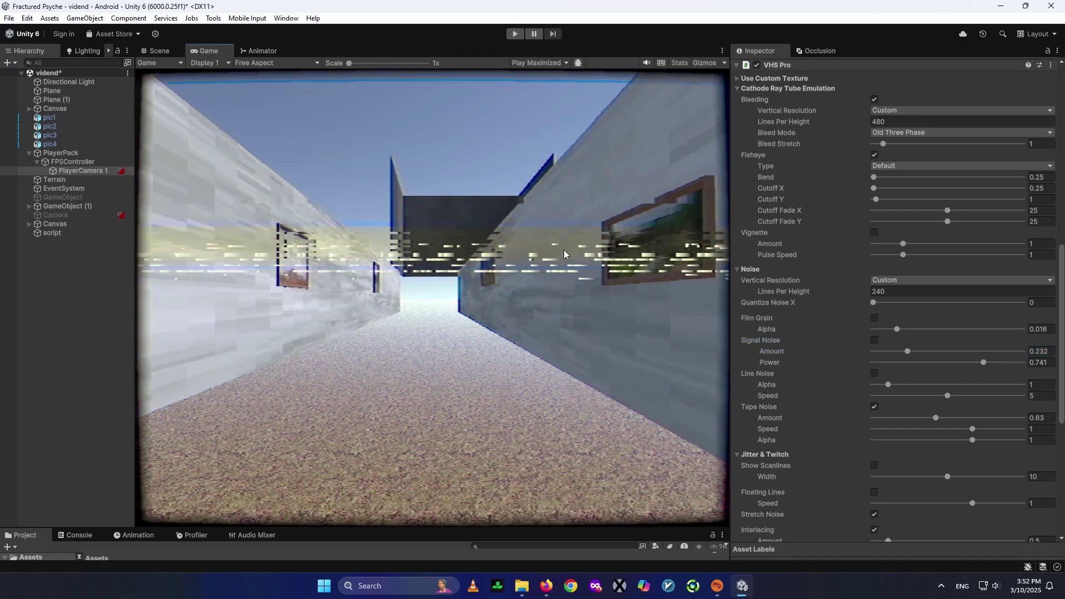
{"action": "left_click", "coordinate": [875, 374]}
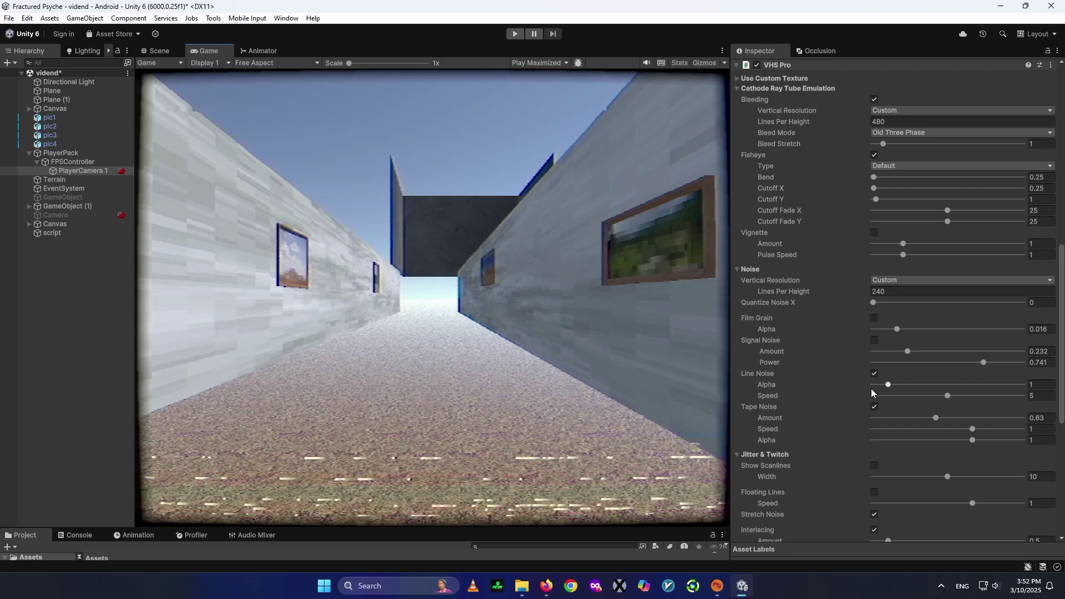
{"action": "left_click", "coordinate": [875, 374]}
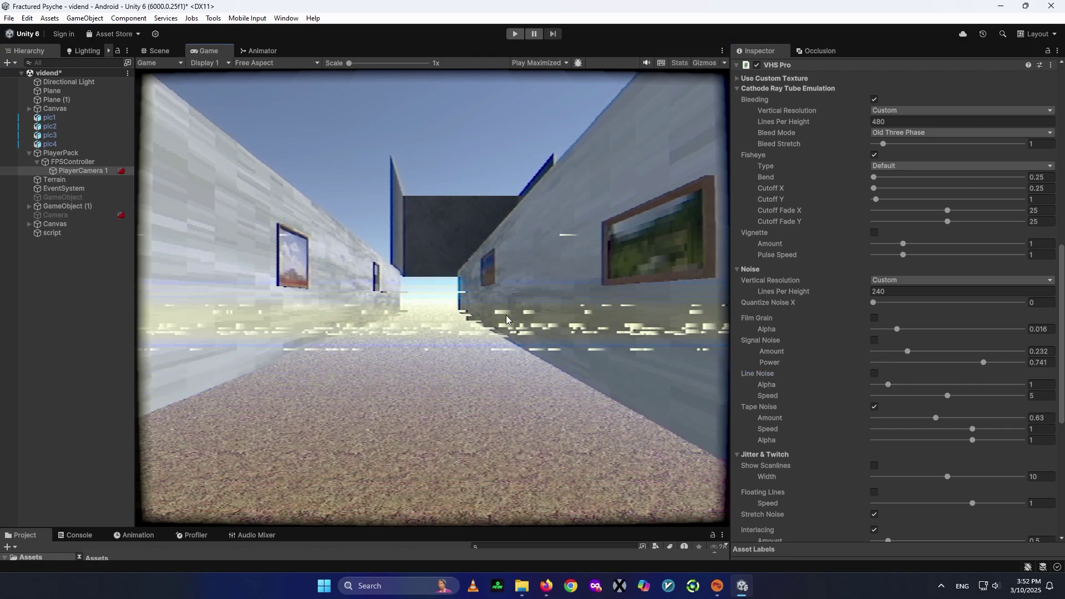
{"action": "left_click", "coordinate": [877, 407]}
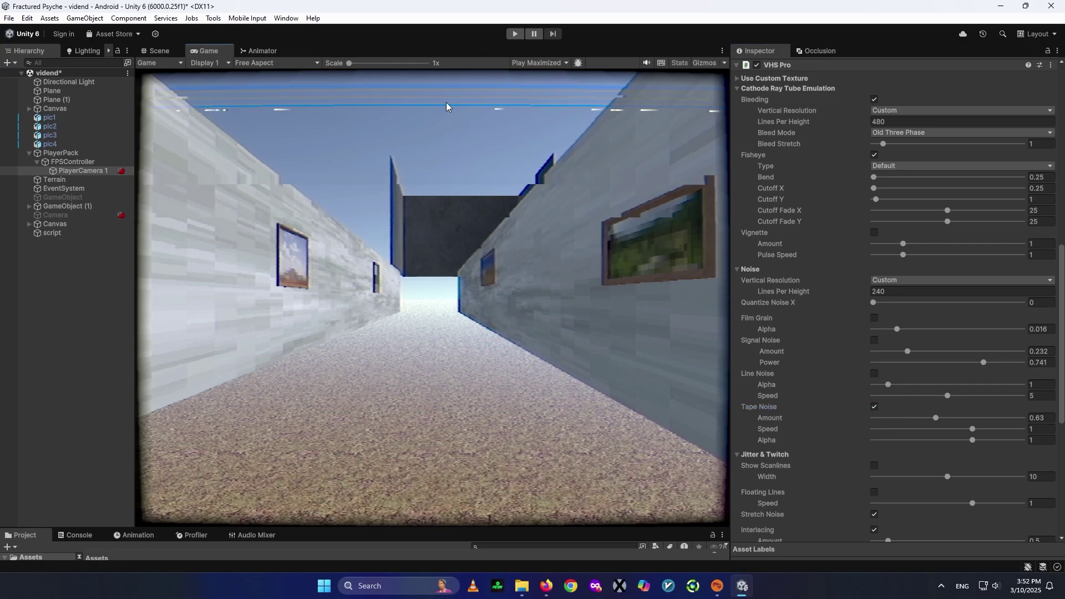
{"action": "left_click", "coordinate": [875, 407]}
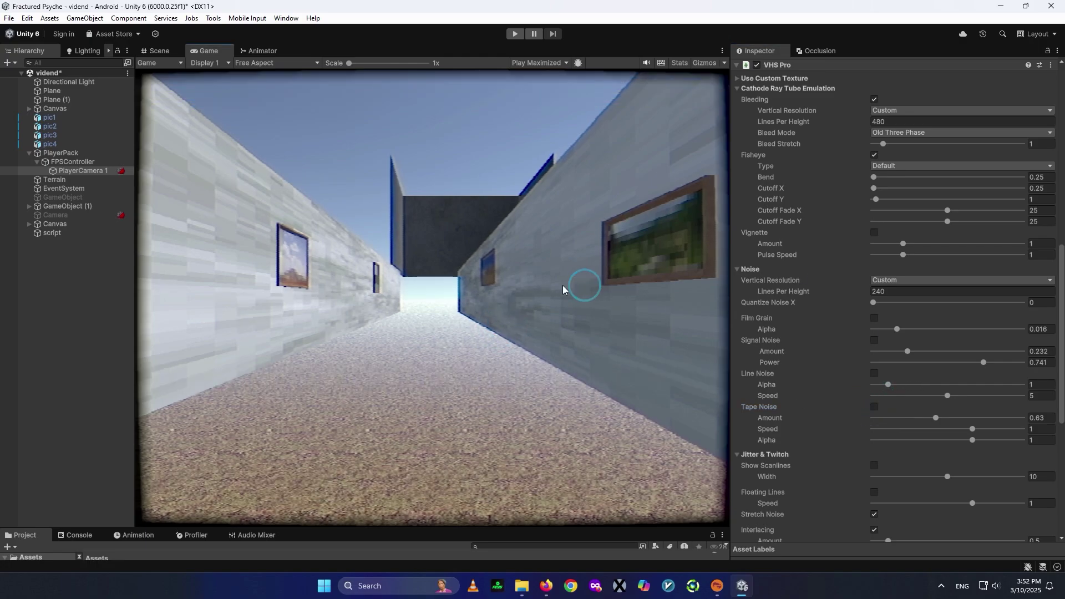
Try toggling Stretch Noise and raising the Interlacing Amount to 5, and undo the amount change
{"action": "scroll", "coordinate": [790, 383], "scroll_direction": "down", "scroll_amount": 4}
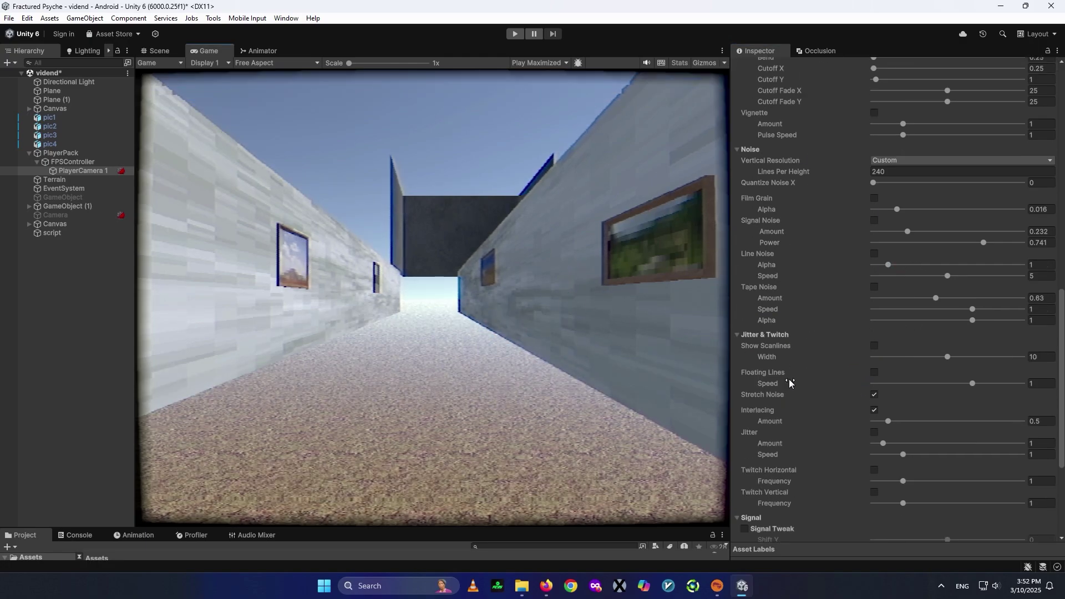
{"action": "left_click", "coordinate": [874, 395]}
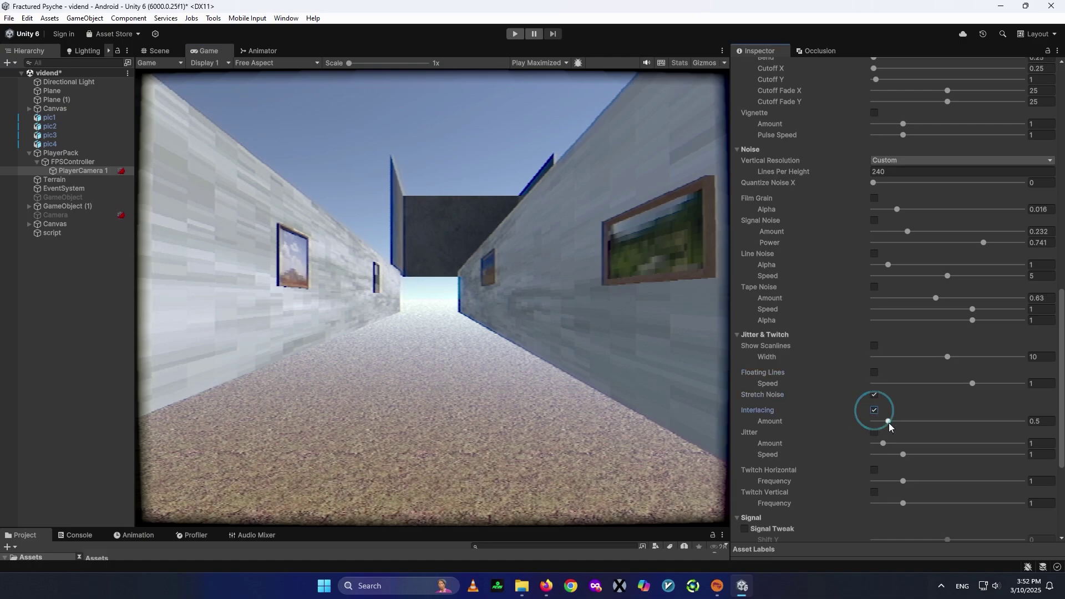
{"action": "left_click_drag", "start_coordinate": [888, 421], "coordinate": [1023, 424]}
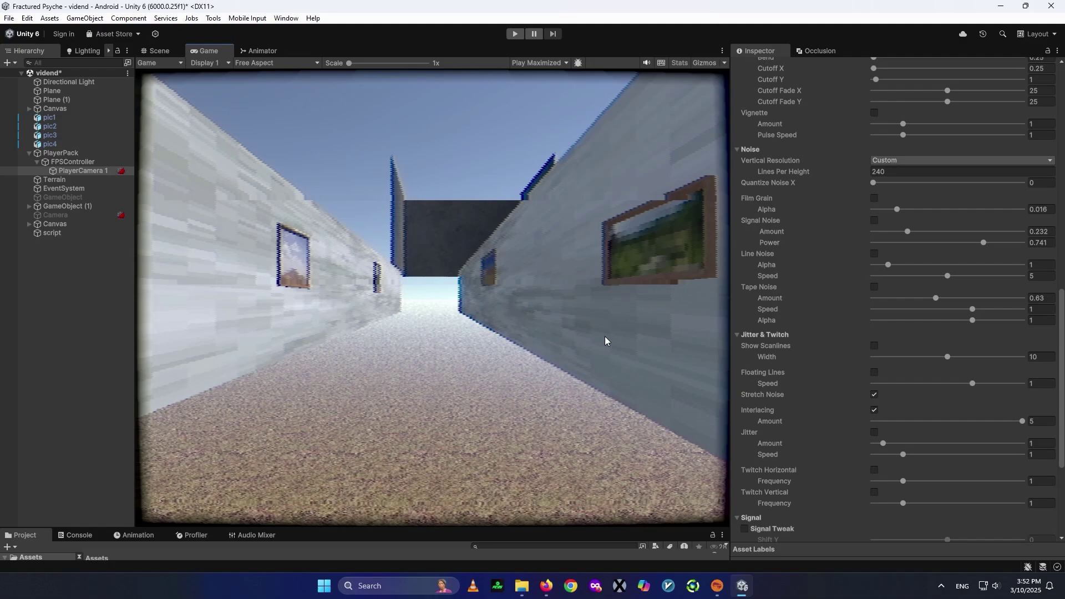
{"action": "key", "text": "ctrl+z"}
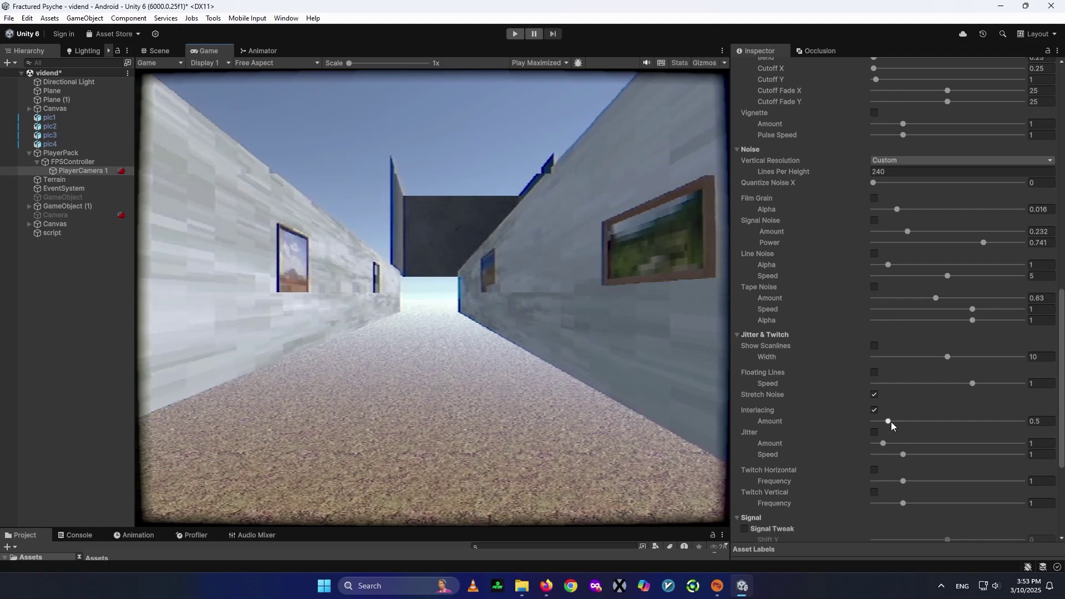
Try Interlacing Amounts of 2.98 and 1, and undo back to 0.5
{"action": "left_click_drag", "start_coordinate": [891, 421], "coordinate": [961, 424]}
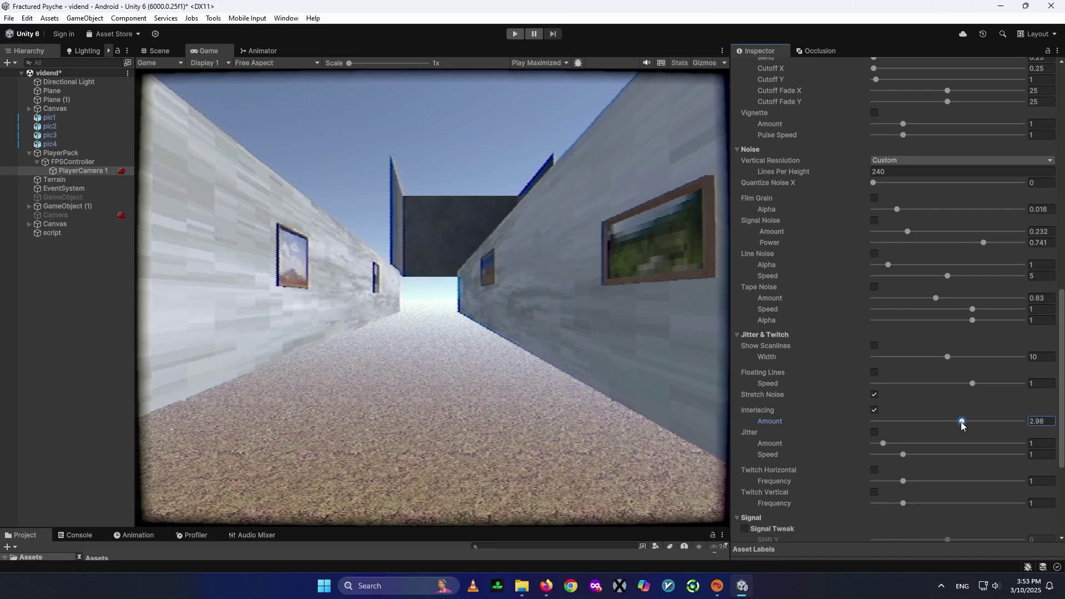
{"action": "left_click", "coordinate": [1041, 421]}
{"action": "type", "text": "1"}
{"action": "left_click", "coordinate": [548, 362]}
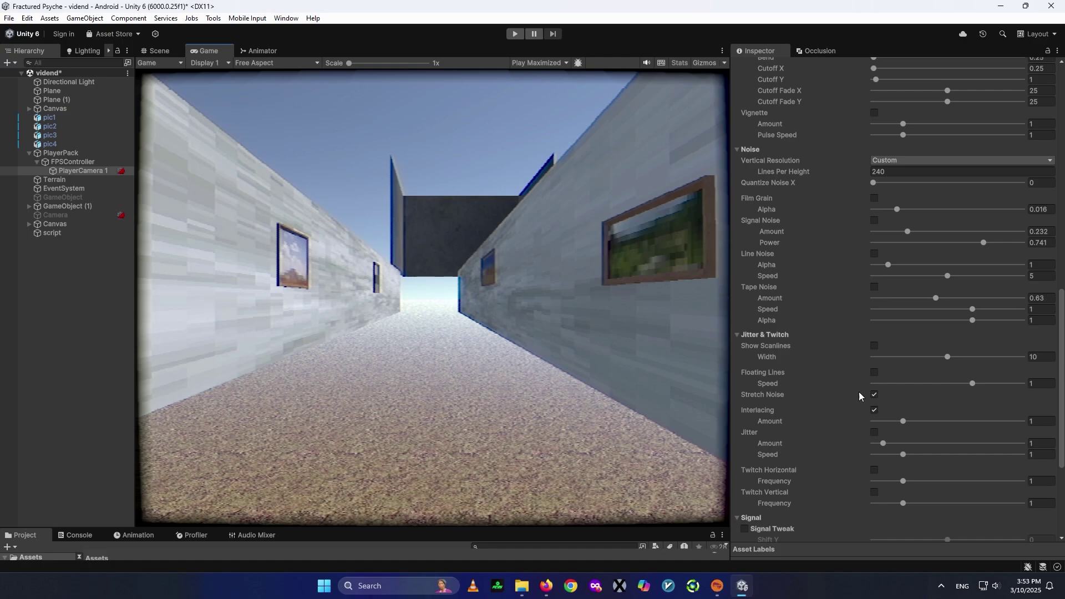
{"action": "key", "text": "ctrl+z"}
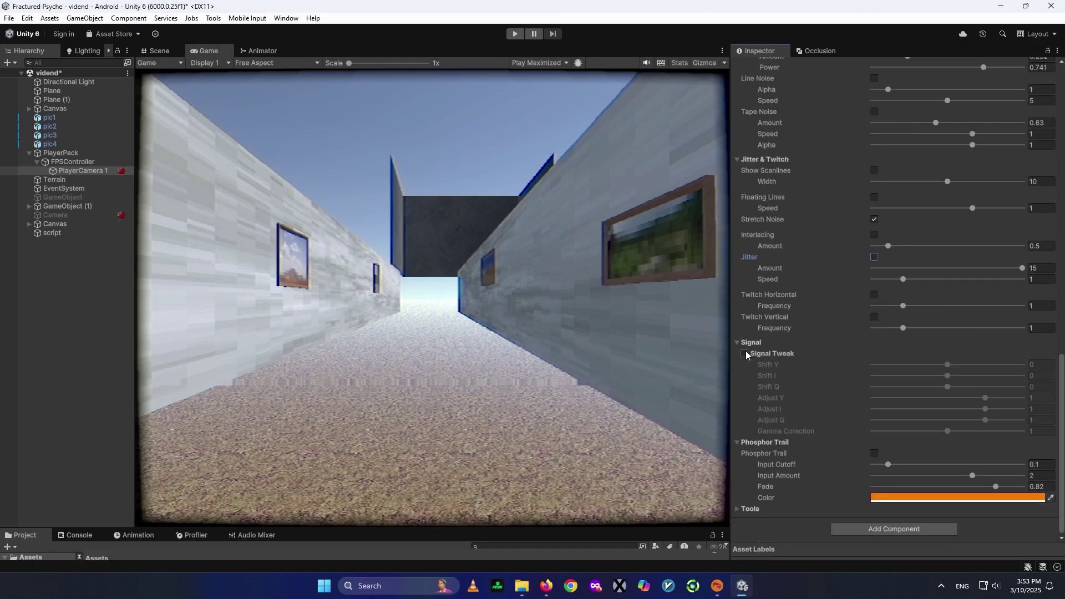
Enable Signal Tweak, try a Shift Y of -0.123 and check the result in the enlarged game view
{"action": "left_click", "coordinate": [745, 352]}
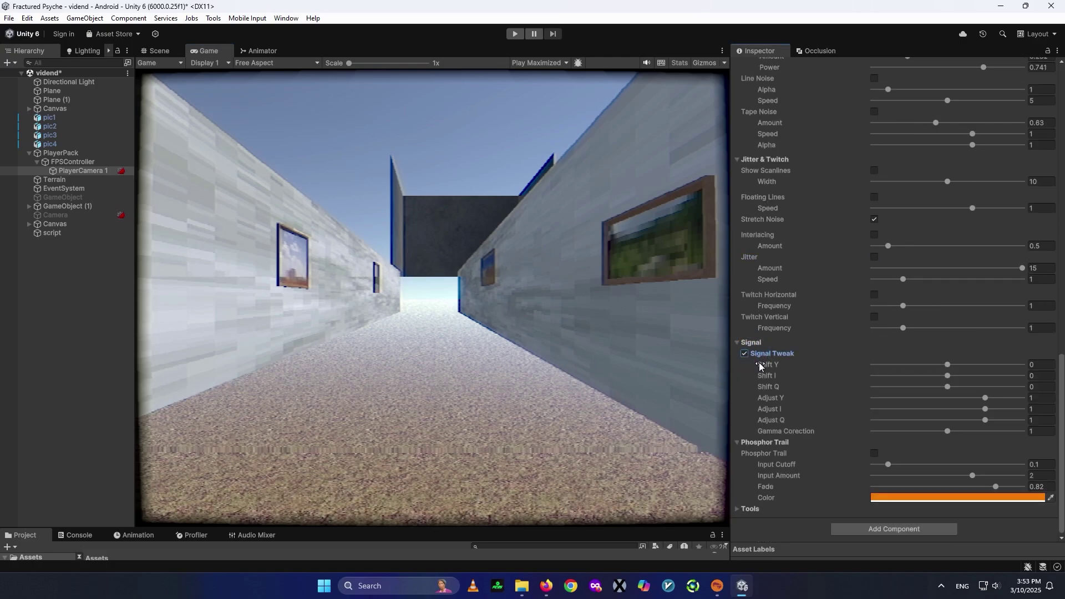
{"action": "left_click_drag", "start_coordinate": [958, 366], "coordinate": [911, 377]}
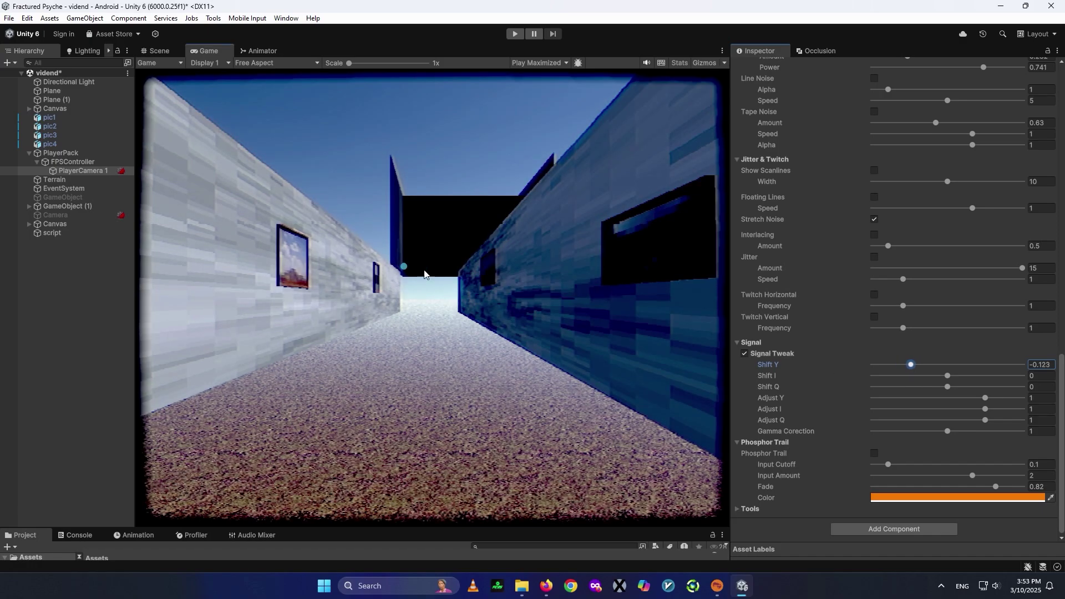
{"action": "left_click", "coordinate": [404, 267]}
{"action": "double_click", "coordinate": [203, 50]}
{"action": "key", "text": "shift+space"}
{"action": "scroll", "coordinate": [854, 383], "scroll_direction": "down", "scroll_amount": 2}
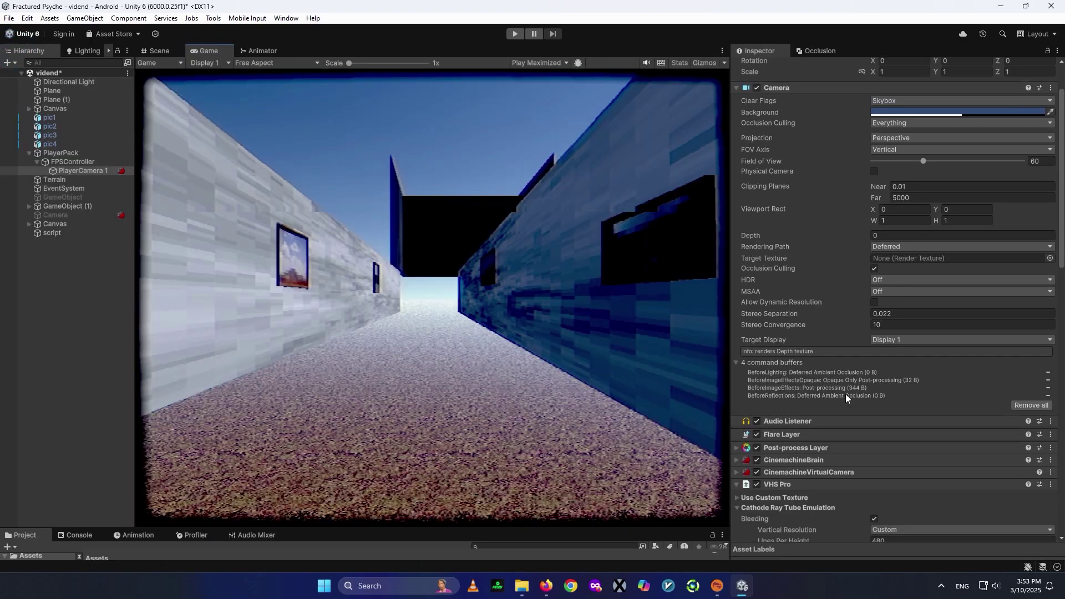
{"action": "scroll", "coordinate": [843, 394], "scroll_direction": "down", "scroll_amount": 15}
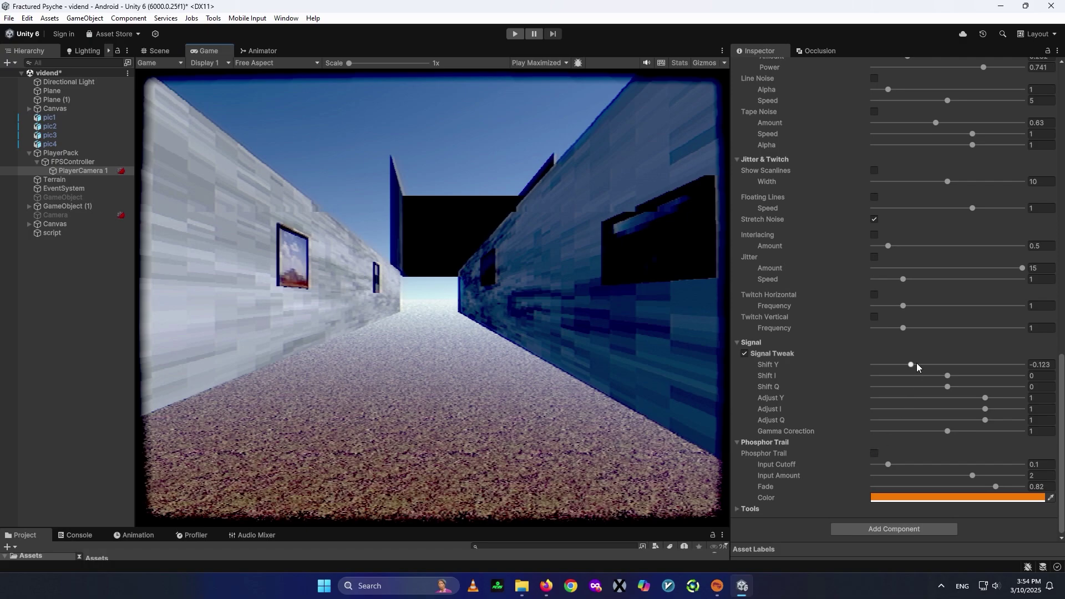
Try other Shift Y, Shift I and Shift Q values in Signal Tweak, and return them to 0
{"action": "left_click_drag", "start_coordinate": [911, 364], "coordinate": [963, 387]}
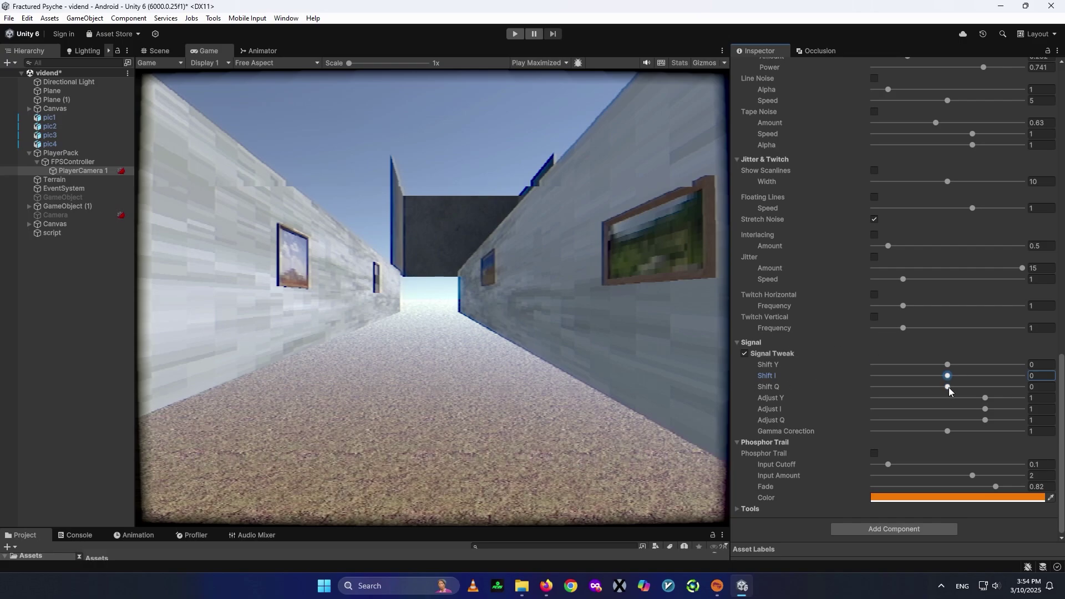
{"action": "left_click_drag", "start_coordinate": [949, 387], "coordinate": [905, 401]}
{"action": "key", "text": "ctrl+z"}
Try different Adjust Y, Adjust I, Adjust Q and Gamma Correction values in Signal Tweak, and undo the changes
{"action": "left_click_drag", "start_coordinate": [982, 400], "coordinate": [1019, 429]}
{"action": "key", "text": "ctrl+z"}
{"action": "key", "text": "ctrl+z"}
{"action": "left_click_drag", "start_coordinate": [942, 436], "coordinate": [910, 449]}
{"action": "key", "text": "ctrl+z"}
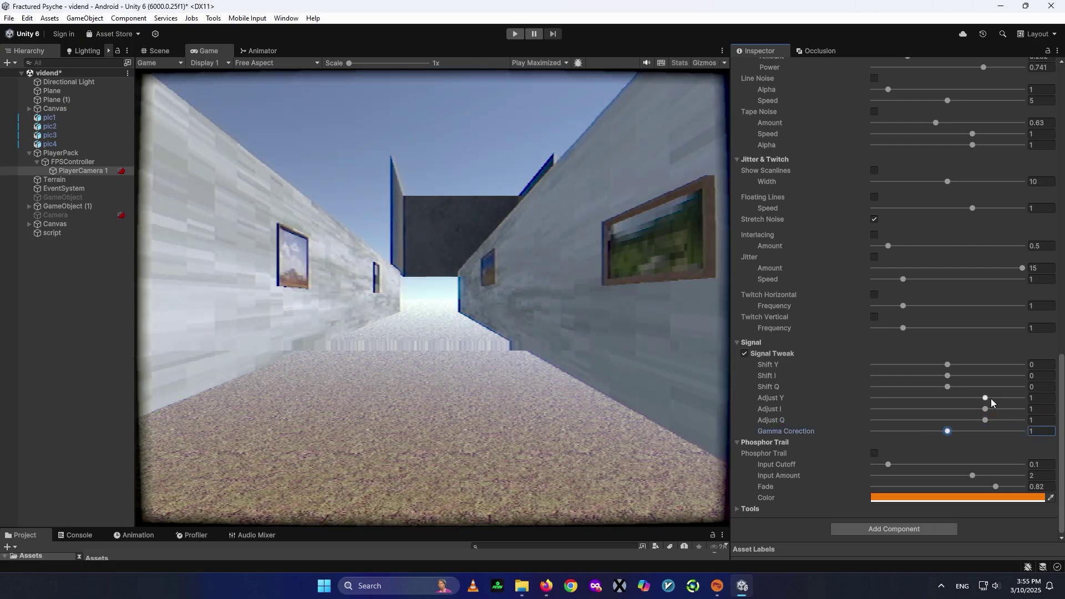
{"action": "left_click_drag", "start_coordinate": [989, 397], "coordinate": [1023, 422]}
{"action": "key", "text": "ctrl+z"}
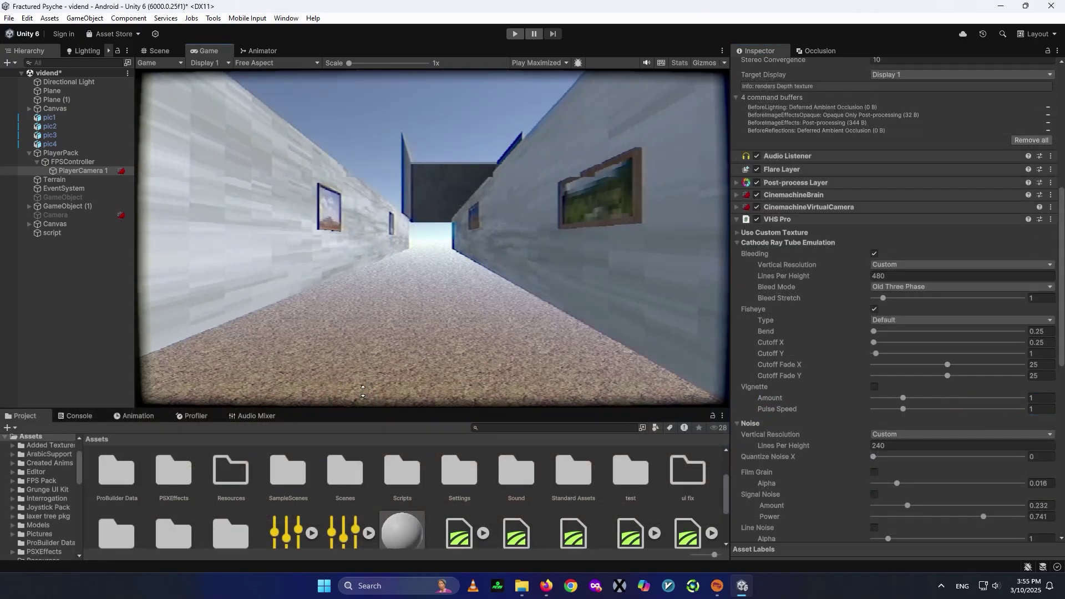
Enlarge the project asset area and open the TheRoom scene from the Scenes folder
{"action": "left_click_drag", "start_coordinate": [369, 404], "coordinate": [383, 337]}
{"action": "double_click", "coordinate": [355, 486]}
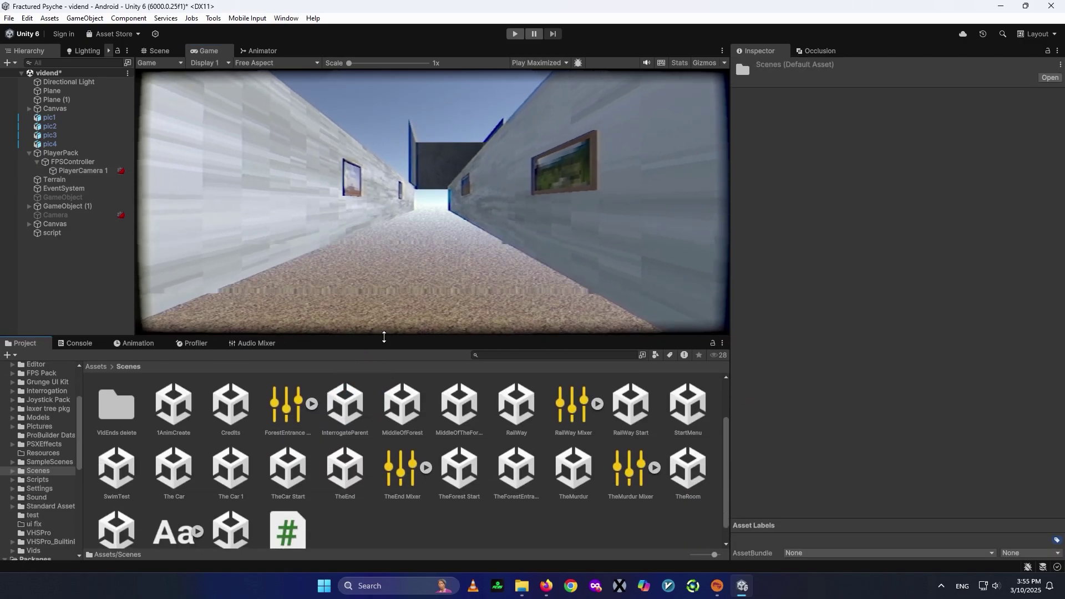
{"action": "scroll", "coordinate": [217, 491], "scroll_direction": "down", "scroll_amount": 1}
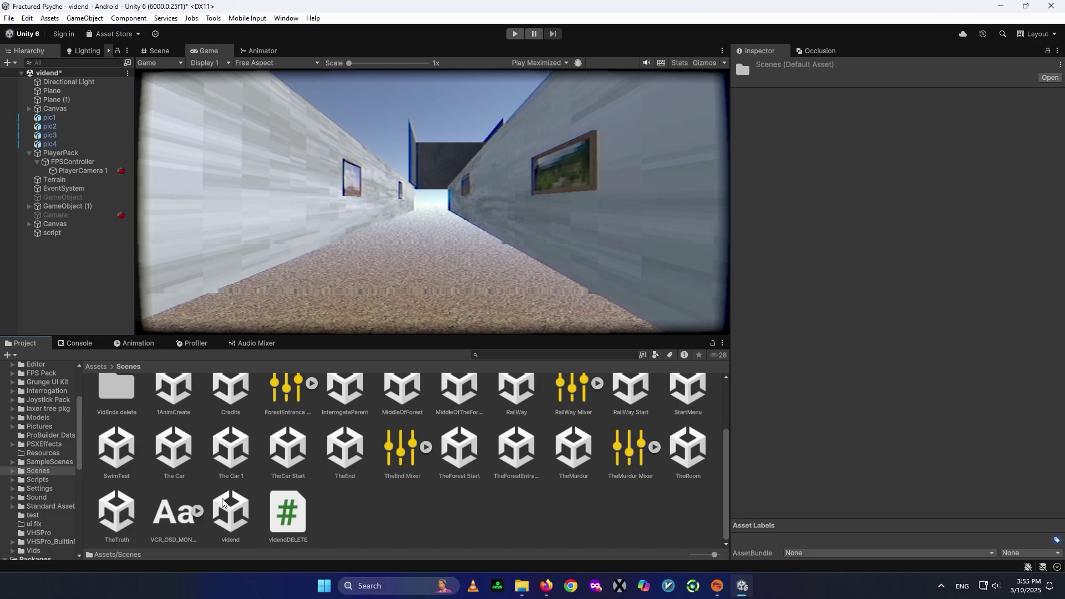
{"action": "scroll", "coordinate": [688, 489], "scroll_direction": "up", "scroll_amount": 2}
{"action": "double_click", "coordinate": [688, 494]}
{"action": "left_click", "coordinate": [520, 314]}
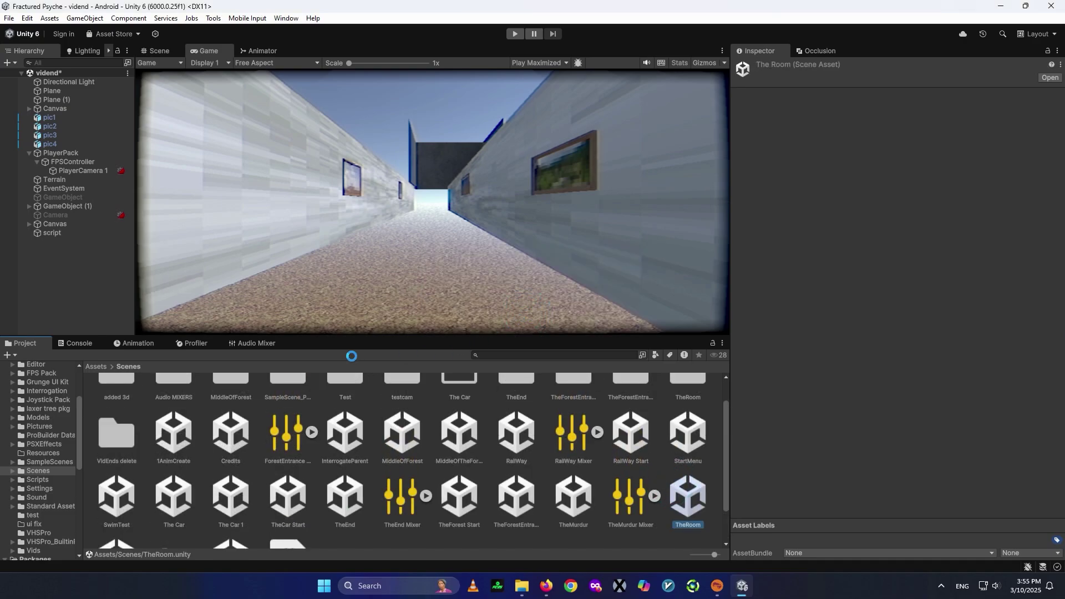
Run the TheRoom scene and look around the room to examine the VHS effect in play
{"action": "key", "text": "ctrl+p"}
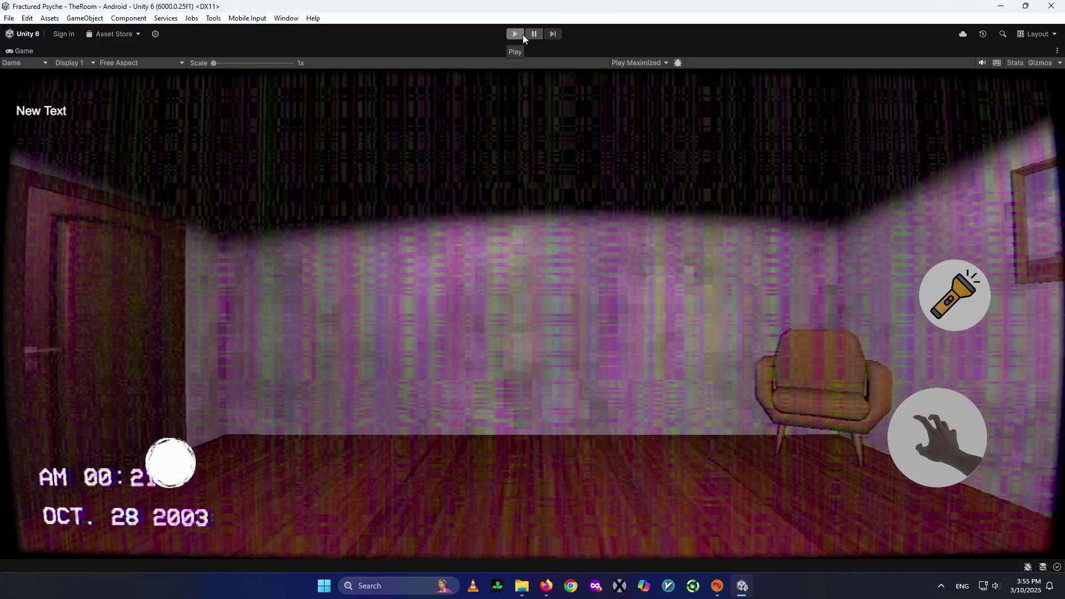
{"action": "left_click", "coordinate": [515, 34]}
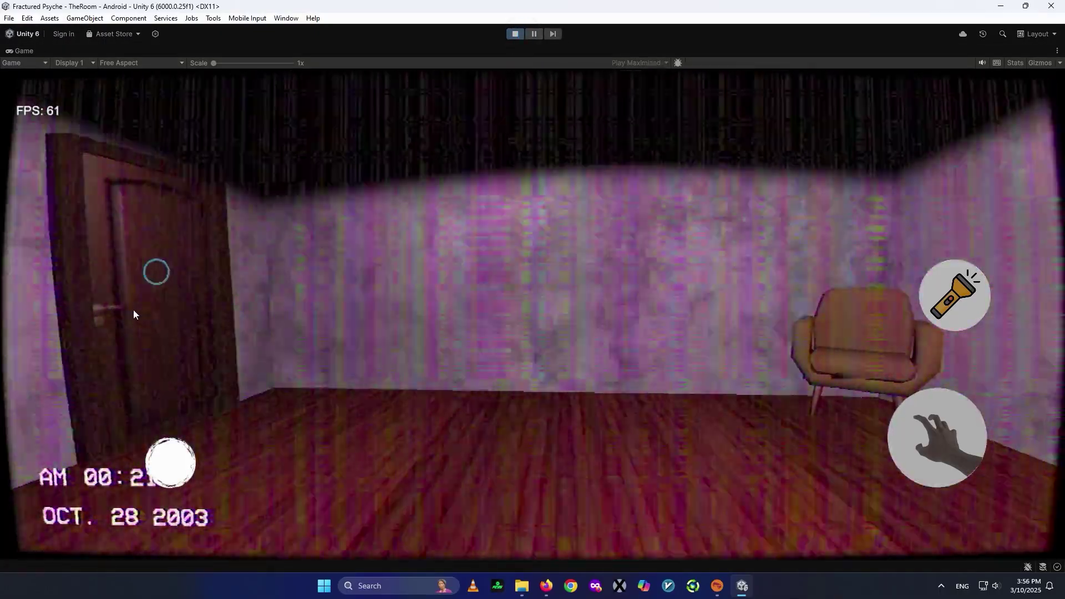
{"action": "left_click_drag", "start_coordinate": [718, 292], "coordinate": [472, 314]}
{"action": "mouse_move", "coordinate": [674, 315]}
{"action": "left_mouse_down"}
{"action": "mouse_move", "coordinate": [569, 319]}
{"action": "mouse_move", "coordinate": [810, 311]}
{"action": "mouse_move", "coordinate": [965, 319]}
{"action": "left_mouse_up"}
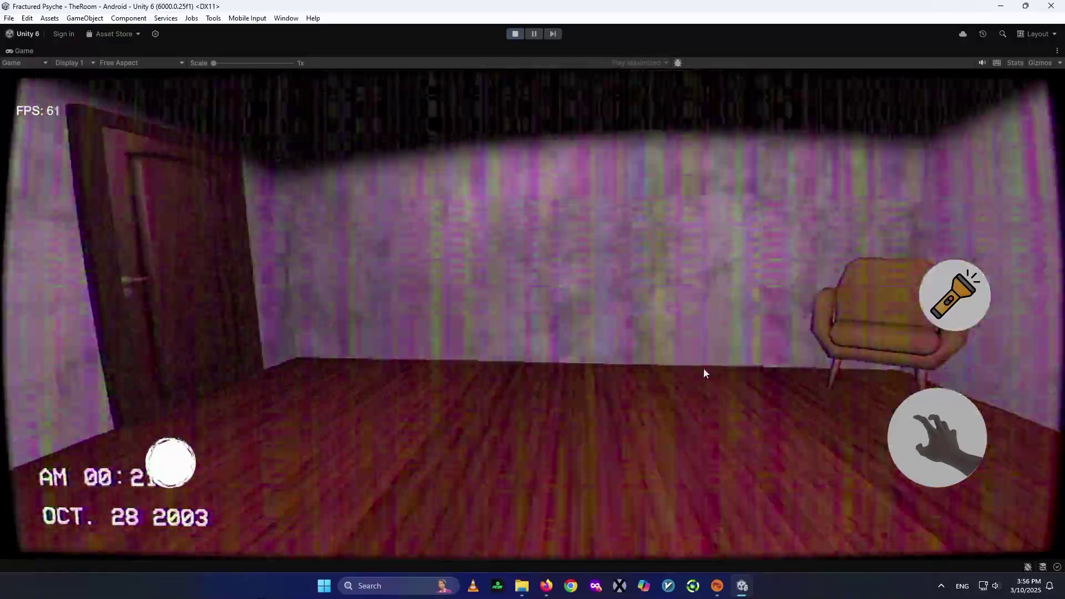
Walk through the room to the armchair and interact with it twice to see the effect behind the dialogue text
{"action": "mouse_move", "coordinate": [887, 305]}
{"action": "left_mouse_down"}
{"action": "mouse_move", "coordinate": [635, 304]}
{"action": "mouse_move", "coordinate": [728, 296]}
{"action": "left_mouse_up"}
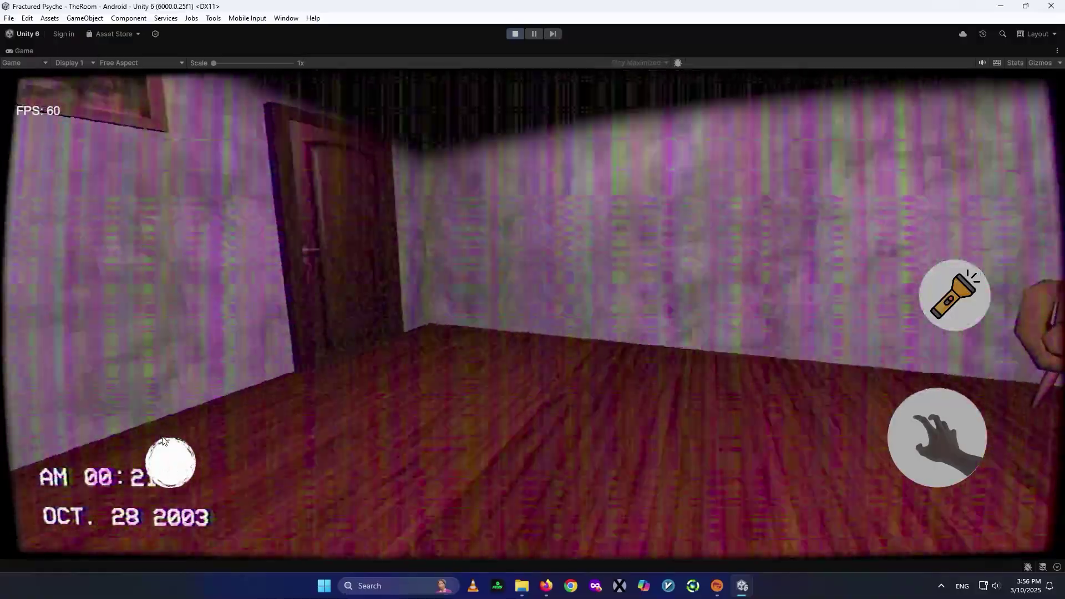
{"action": "left_click_drag", "start_coordinate": [170, 462], "coordinate": [171, 489]}
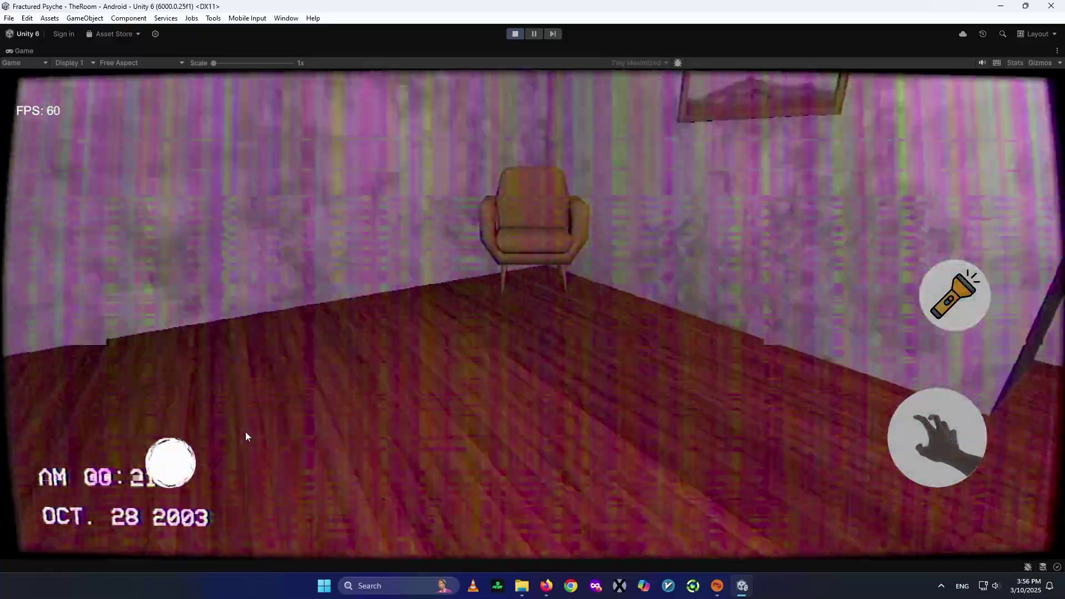
{"action": "left_click_drag", "start_coordinate": [171, 462], "coordinate": [155, 433]}
{"action": "left_click_drag", "start_coordinate": [686, 375], "coordinate": [677, 383]}
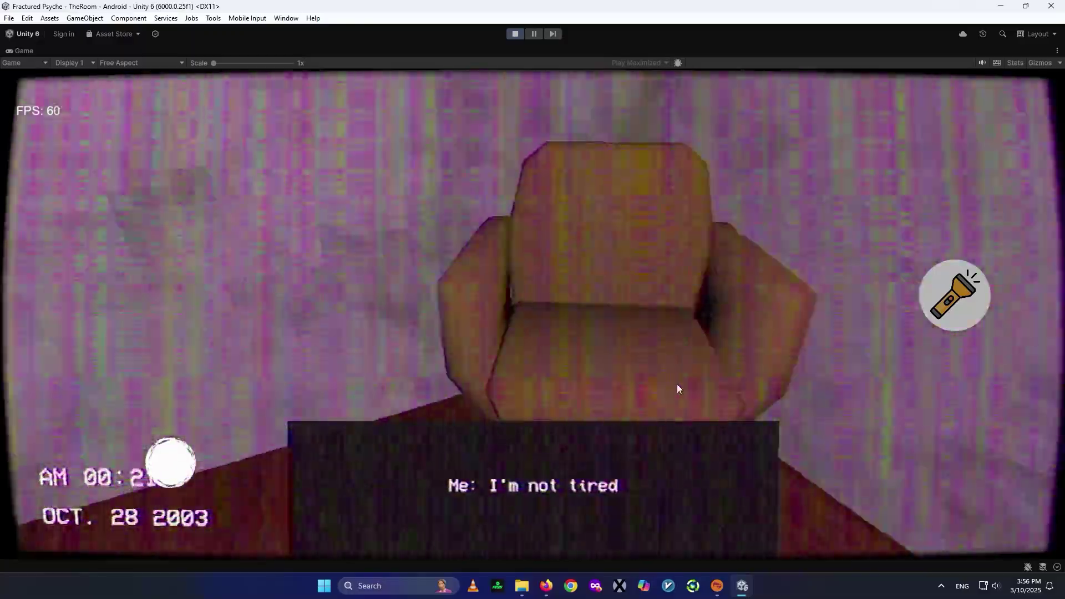
{"action": "left_click", "coordinate": [930, 443]}
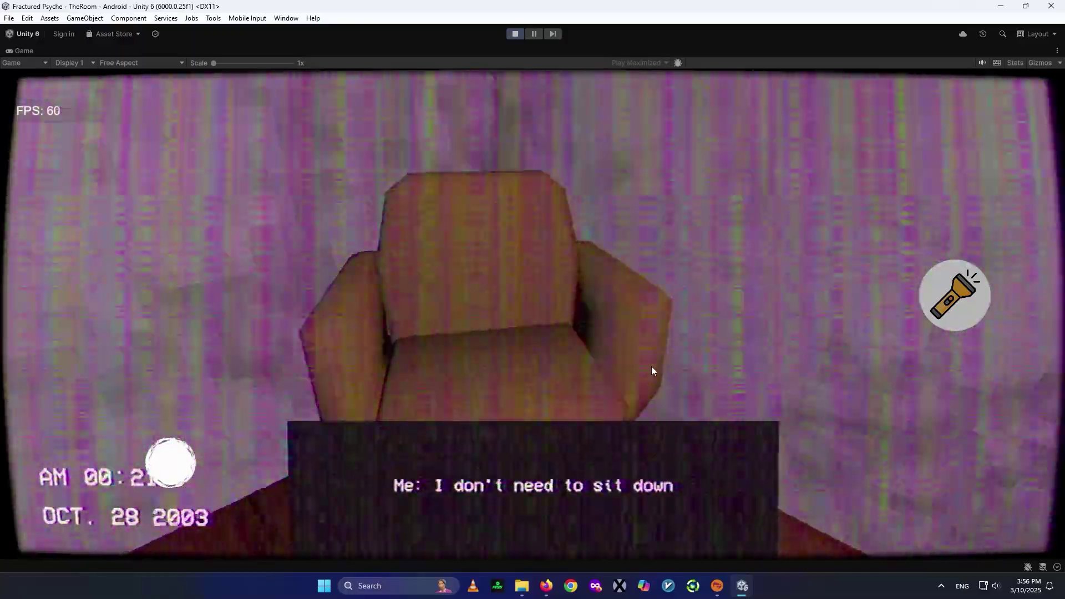
{"action": "left_click", "coordinate": [921, 452]}
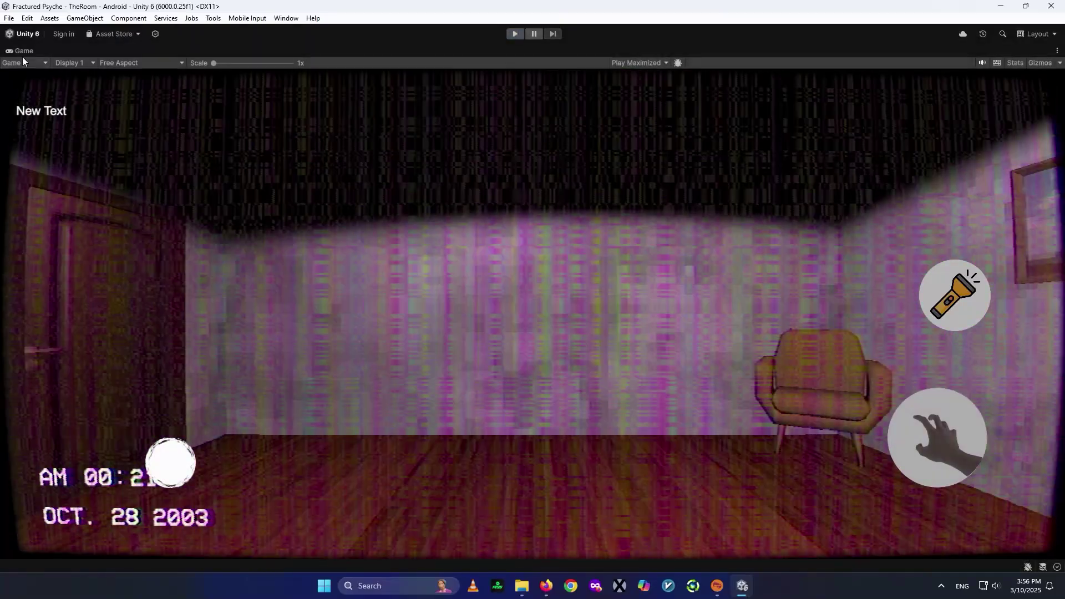
Return from the maximized Game view to the full editor layout and give the Game view more height
{"action": "left_click", "coordinate": [23, 52]}
{"action": "double_click", "coordinate": [23, 52]}
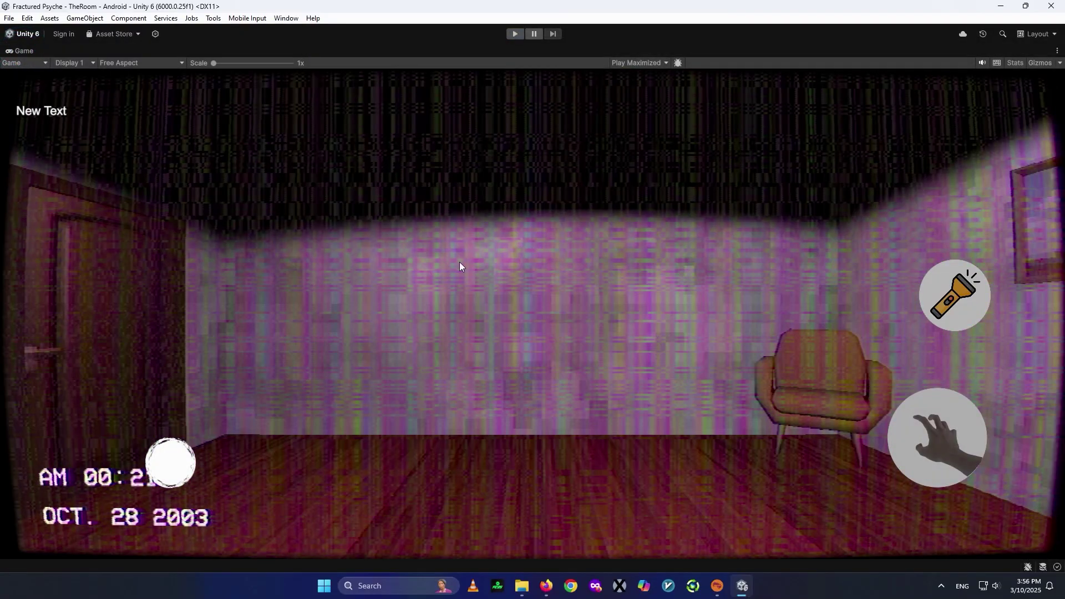
{"action": "left_click_drag", "start_coordinate": [435, 334], "coordinate": [435, 433]}
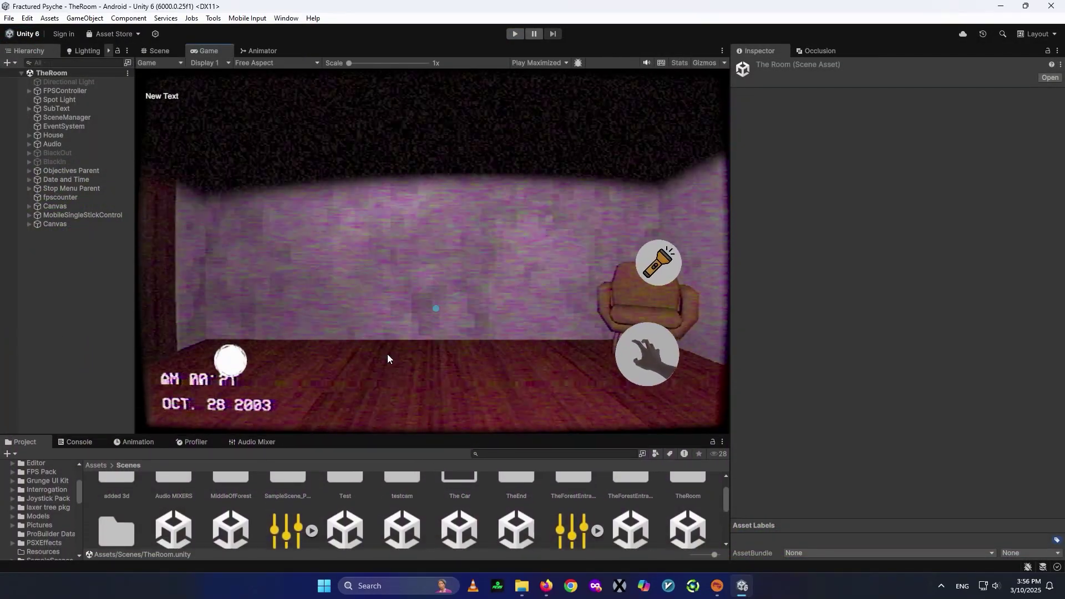
Examine the VHS Pro settings on the FirstPersonCharacter camera under FPSController, from Cathode Ray Tube Emulation through Noise and Jitter & Twitch to Signal Tweak
{"action": "left_click", "coordinate": [29, 90]}
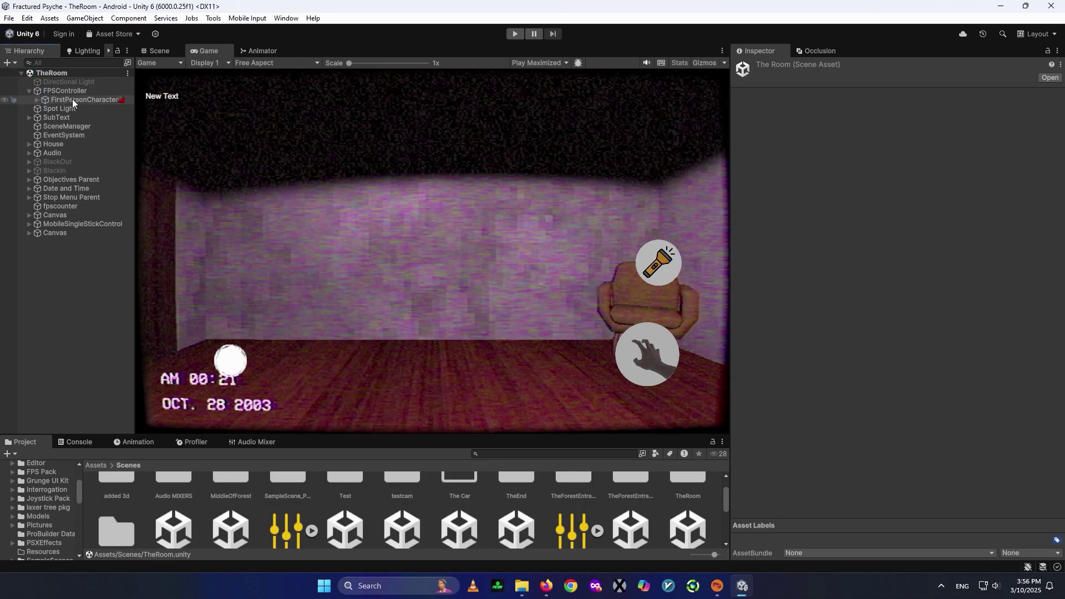
{"action": "left_click", "coordinate": [72, 99]}
{"action": "scroll", "coordinate": [796, 304], "scroll_direction": "down", "scroll_amount": 5}
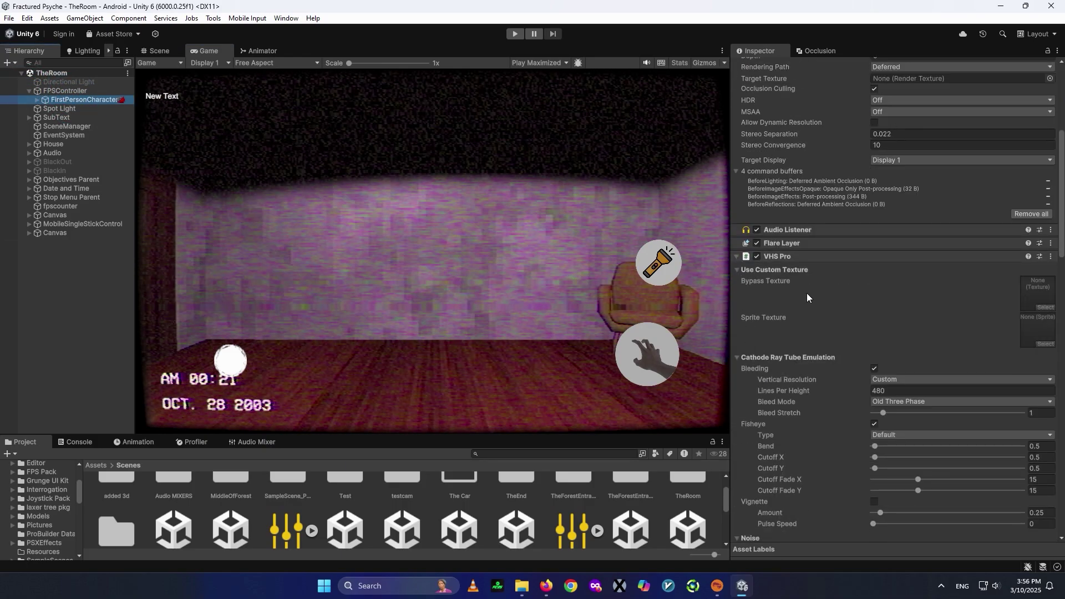
{"action": "left_click", "coordinate": [886, 391]}
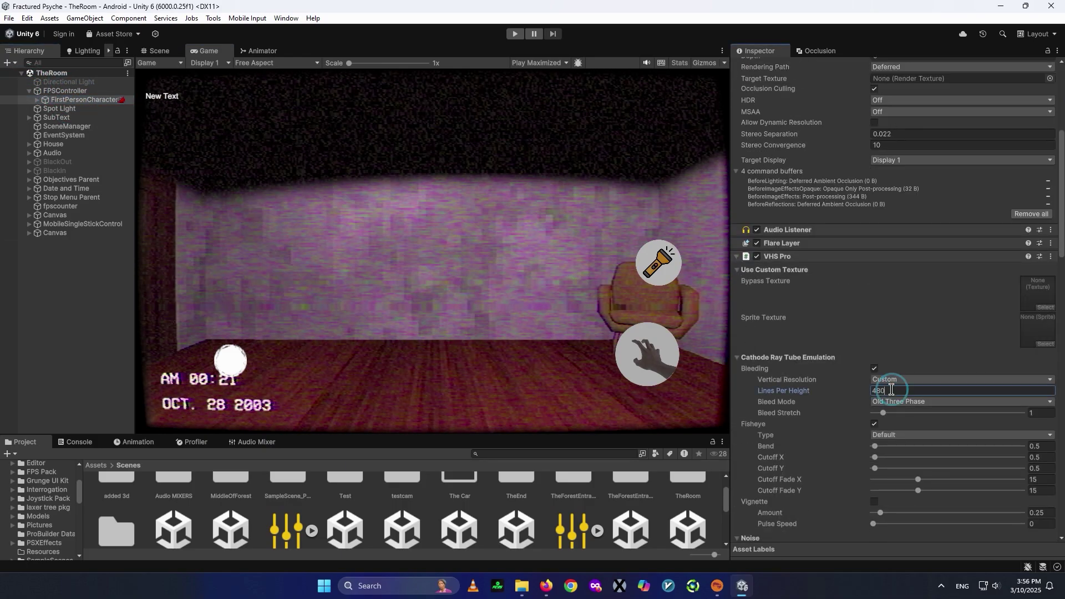
{"action": "left_click", "coordinate": [1046, 414]}
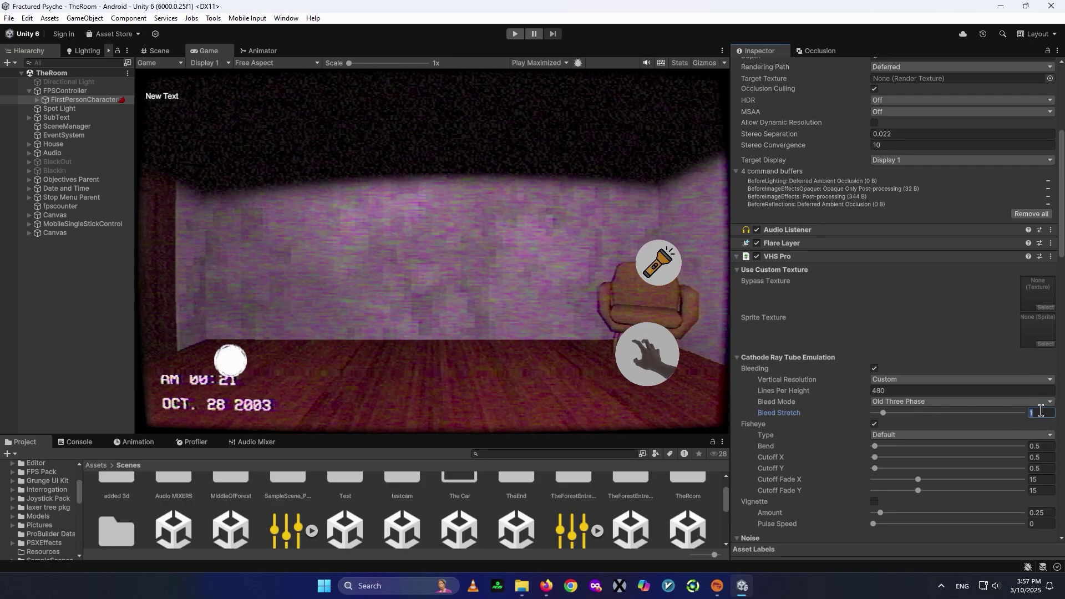
{"action": "scroll", "coordinate": [879, 420], "scroll_direction": "down", "scroll_amount": 3}
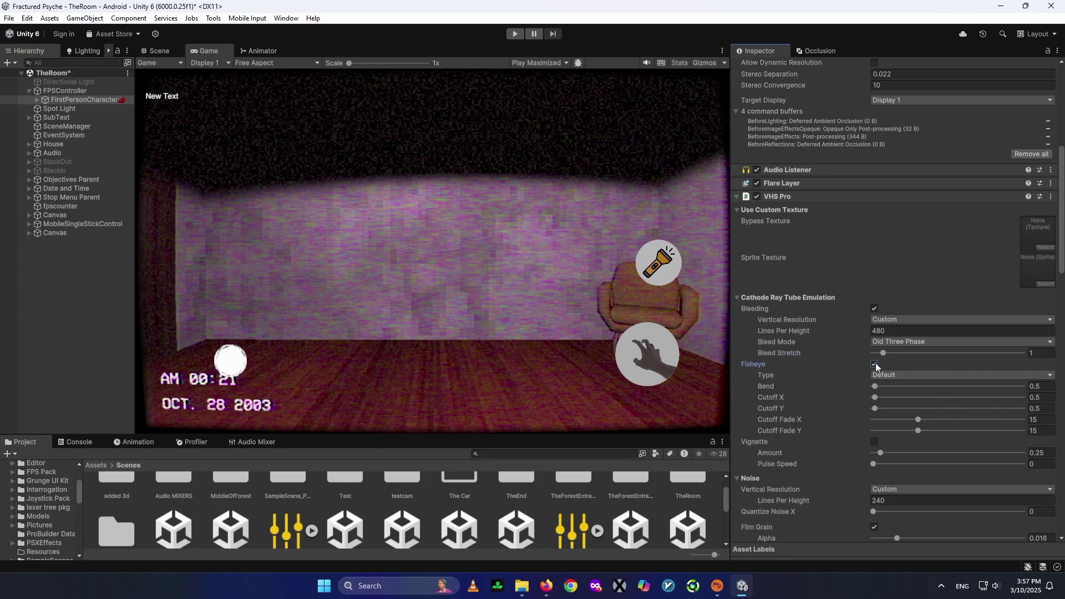
{"action": "scroll", "coordinate": [787, 428], "scroll_direction": "down", "scroll_amount": 6}
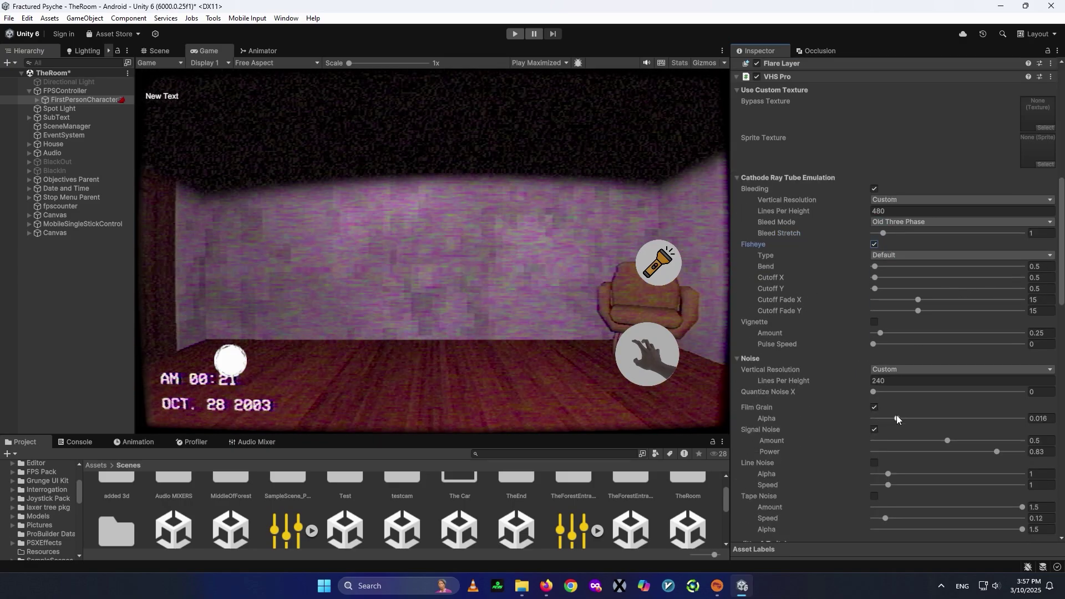
{"action": "scroll", "coordinate": [829, 457], "scroll_direction": "down", "scroll_amount": 12}
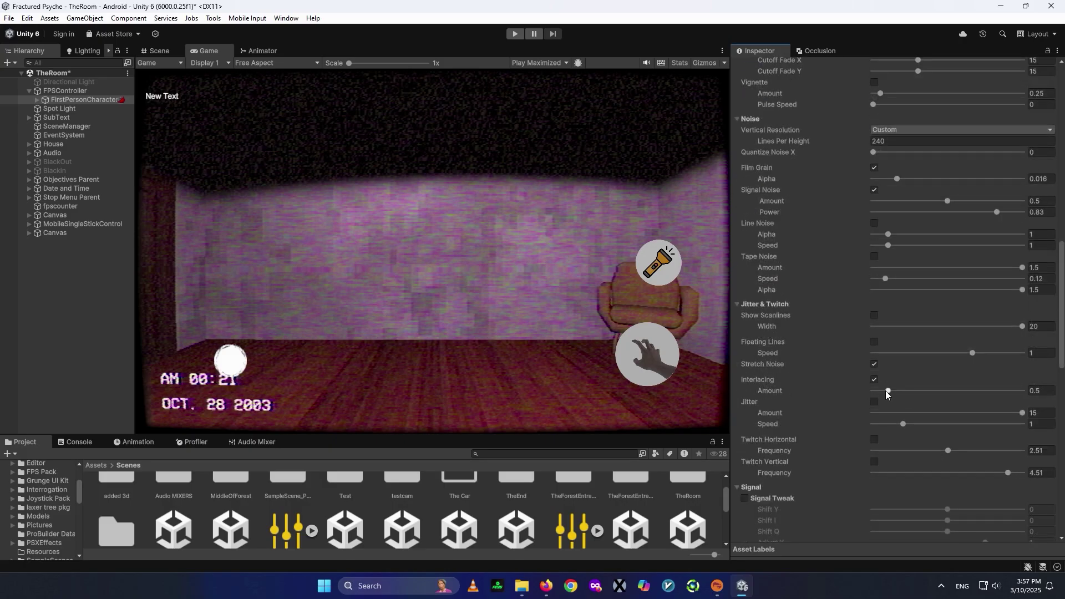
{"action": "scroll", "coordinate": [802, 362], "scroll_direction": "down", "scroll_amount": 10}
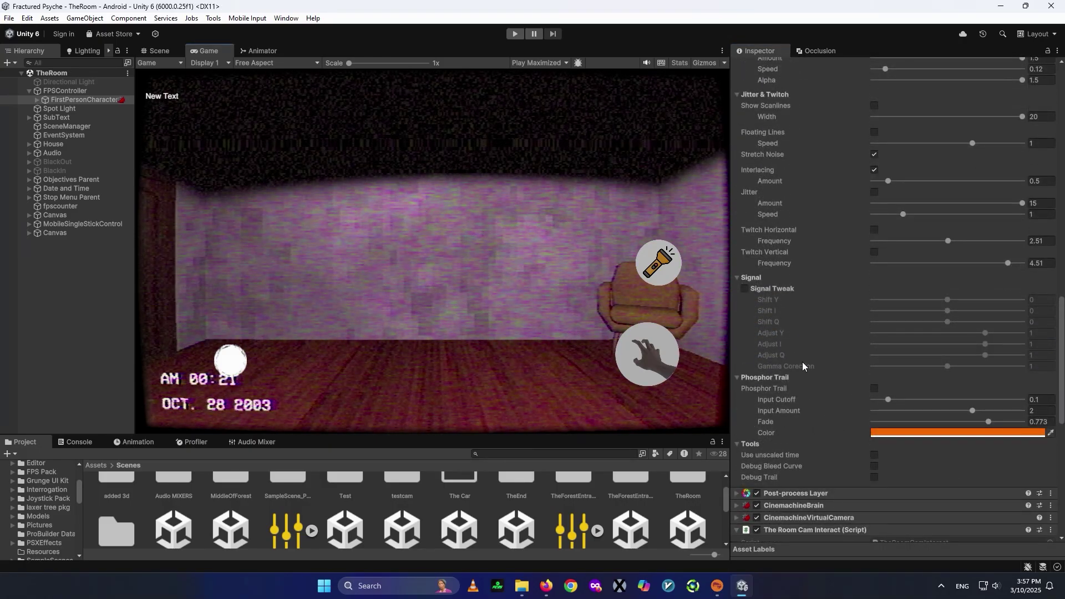
{"action": "scroll", "coordinate": [794, 231], "scroll_direction": "up", "scroll_amount": 12}
{"action": "scroll", "coordinate": [794, 230], "scroll_direction": "down", "scroll_amount": 7}
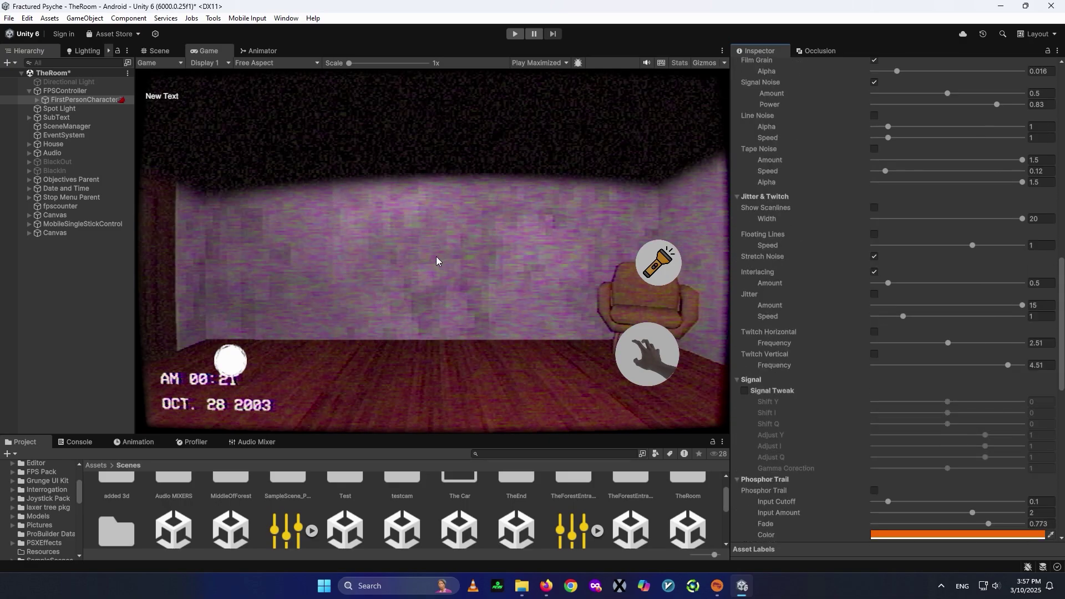
{"action": "scroll", "coordinate": [760, 328], "scroll_direction": "up", "scroll_amount": 20}
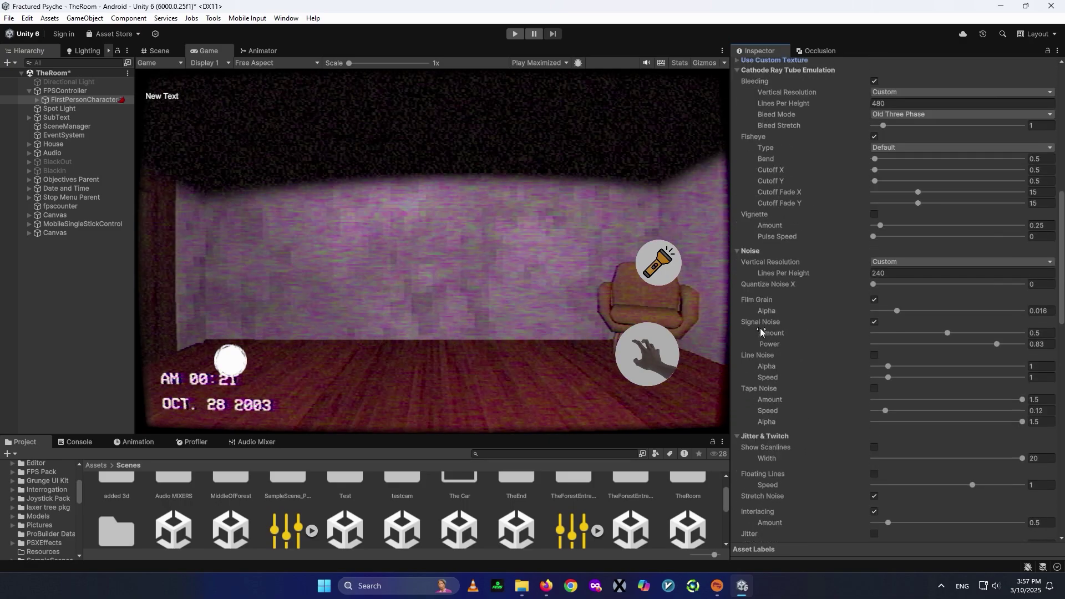
{"action": "scroll", "coordinate": [777, 360], "scroll_direction": "down", "scroll_amount": 20}
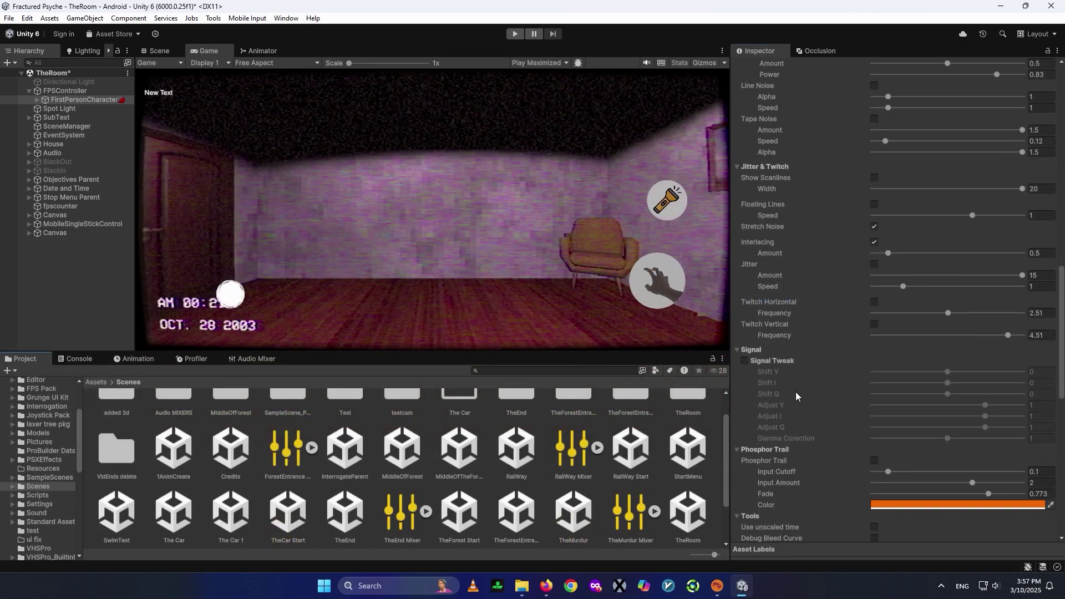
{"action": "left_click", "coordinate": [755, 274]}
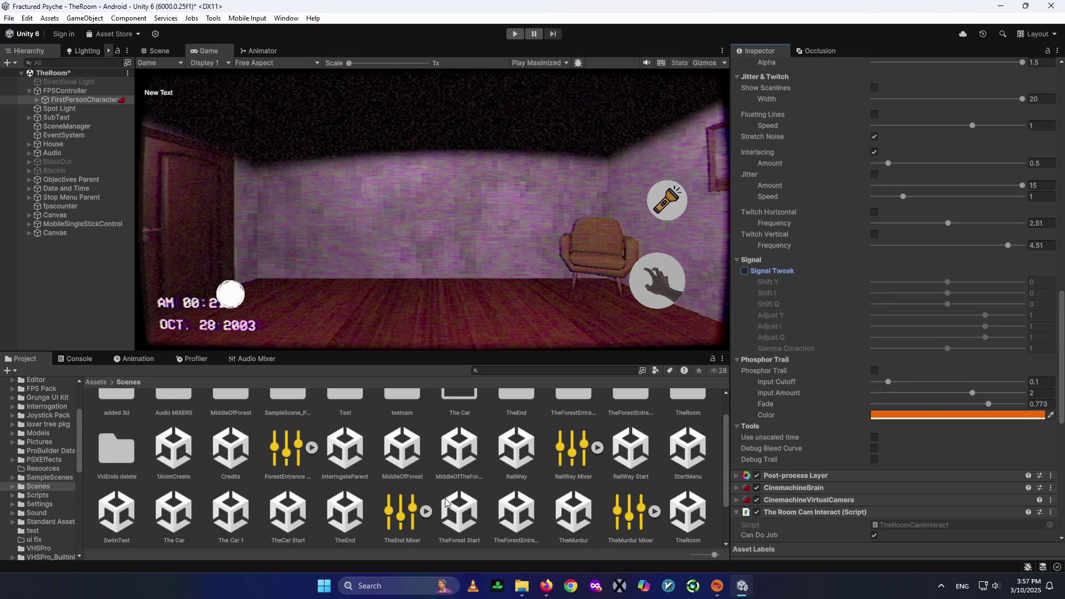
Open the MiddleOfForest scene and review ConfusionPack Camera's VHS Pro settings, comparing the image with Signal Tweak off and on
{"action": "double_click", "coordinate": [402, 450]}
{"action": "scroll", "coordinate": [766, 357], "scroll_direction": "down", "scroll_amount": 5}
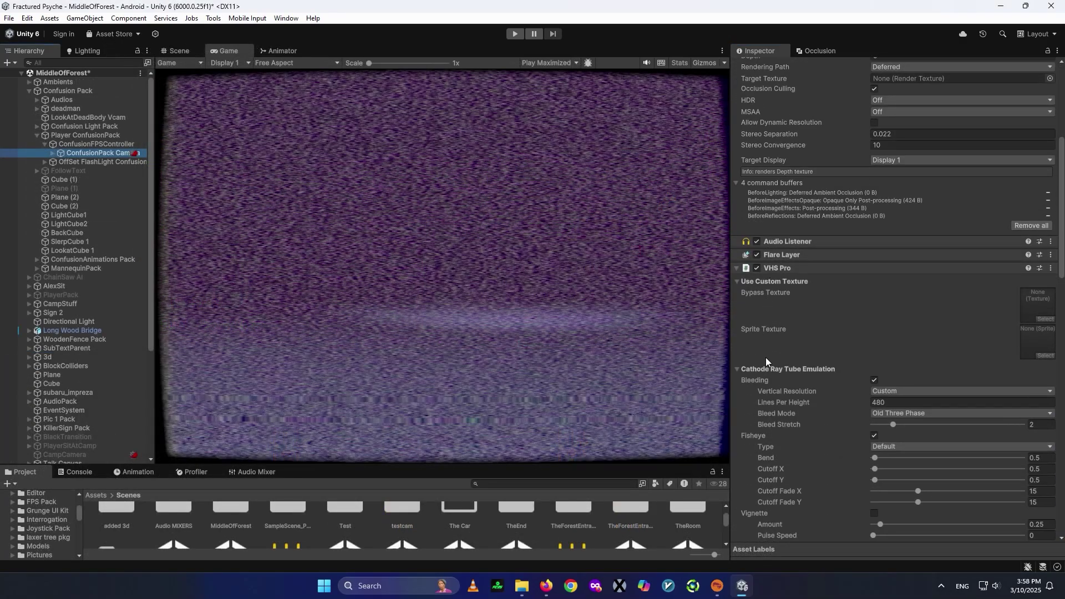
{"action": "scroll", "coordinate": [805, 333], "scroll_direction": "down", "scroll_amount": 6}
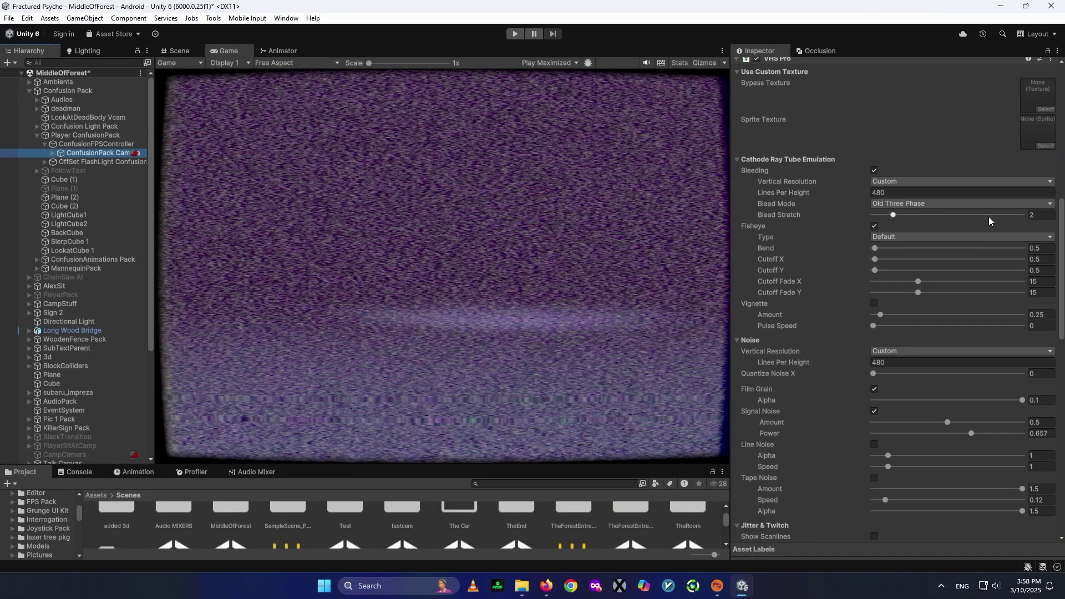
{"action": "scroll", "coordinate": [1008, 262], "scroll_direction": "down", "scroll_amount": 15}
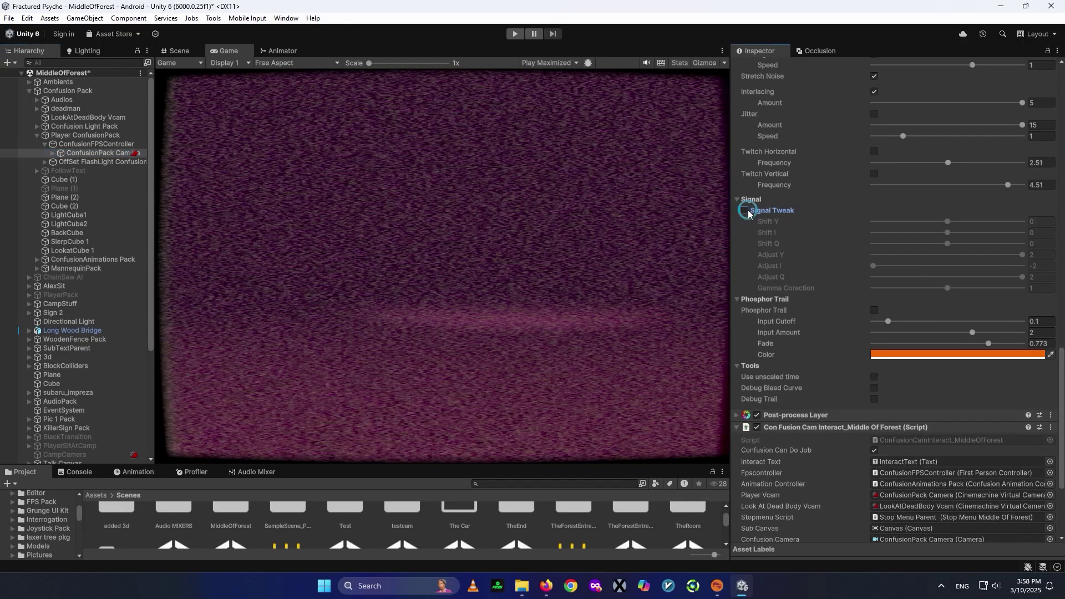
{"action": "left_click", "coordinate": [745, 210]}
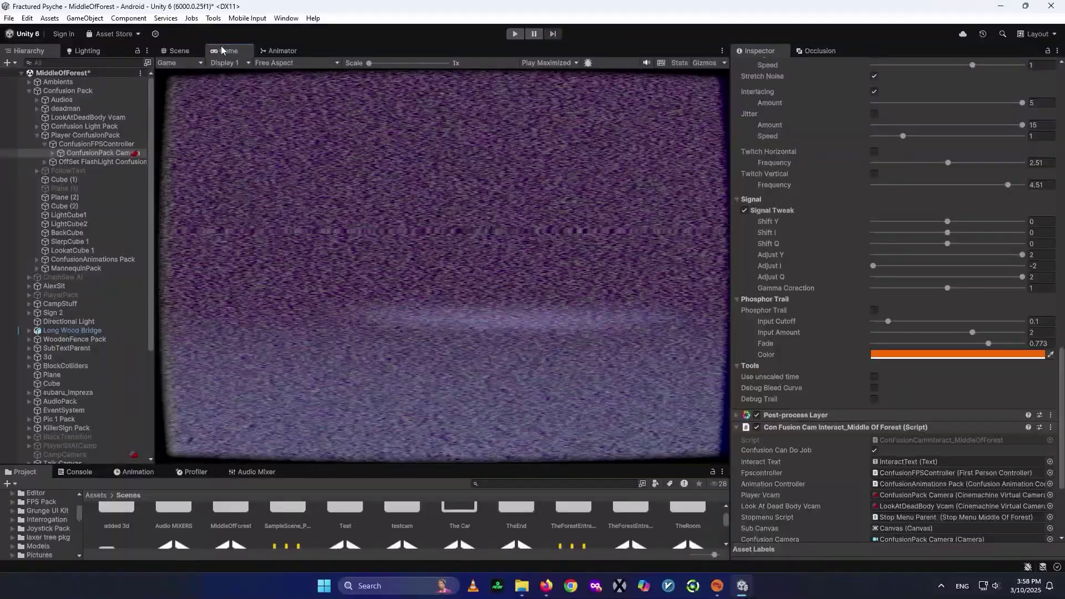
Preview the ConfusionPack Camera image in a maximized Game view, and recheck its Signal Tweak adjustment values
{"action": "double_click", "coordinate": [225, 50]}
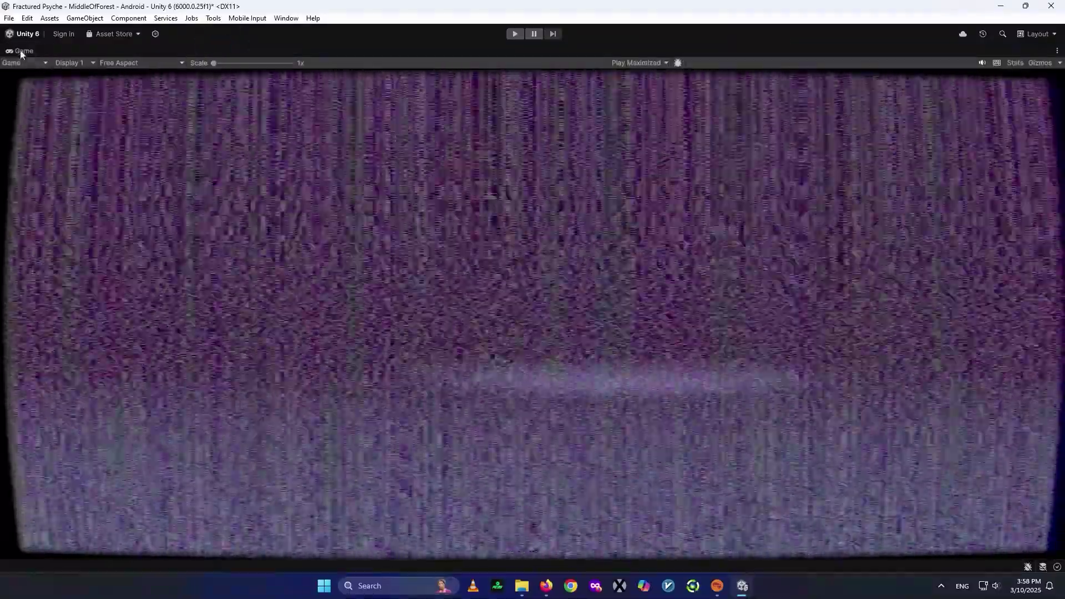
{"action": "double_click", "coordinate": [20, 52]}
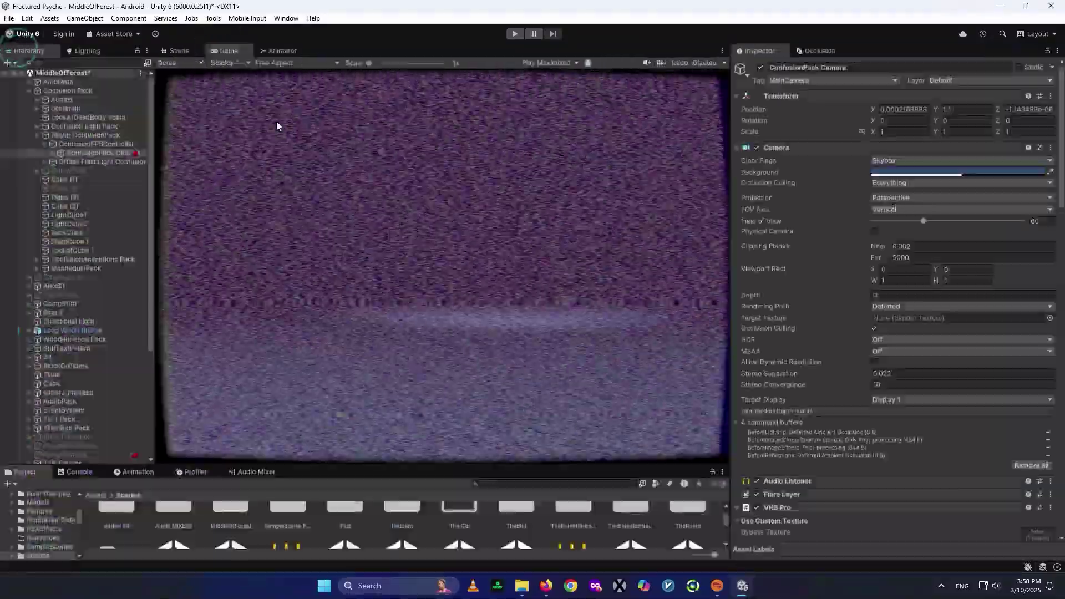
{"action": "scroll", "coordinate": [781, 292], "scroll_direction": "down", "scroll_amount": 10}
{"action": "scroll", "coordinate": [787, 297], "scroll_direction": "down", "scroll_amount": 8}
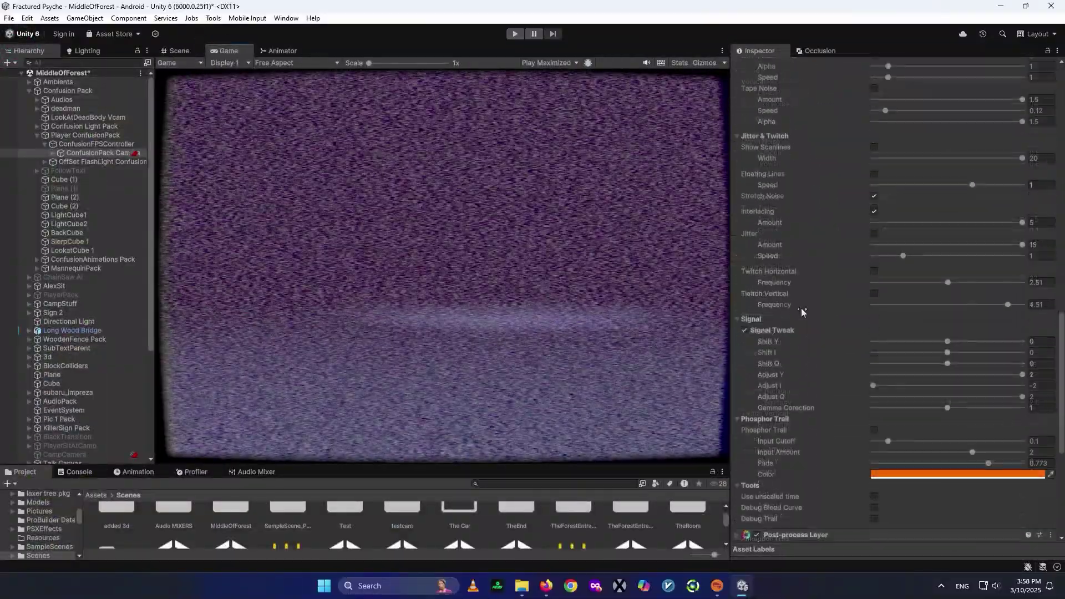
{"action": "mouse_move", "coordinate": [1022, 284]}
{"action": "left_mouse_down"}
{"action": "mouse_move", "coordinate": [958, 297]}
{"action": "mouse_move", "coordinate": [1041, 295]}
{"action": "left_mouse_up"}
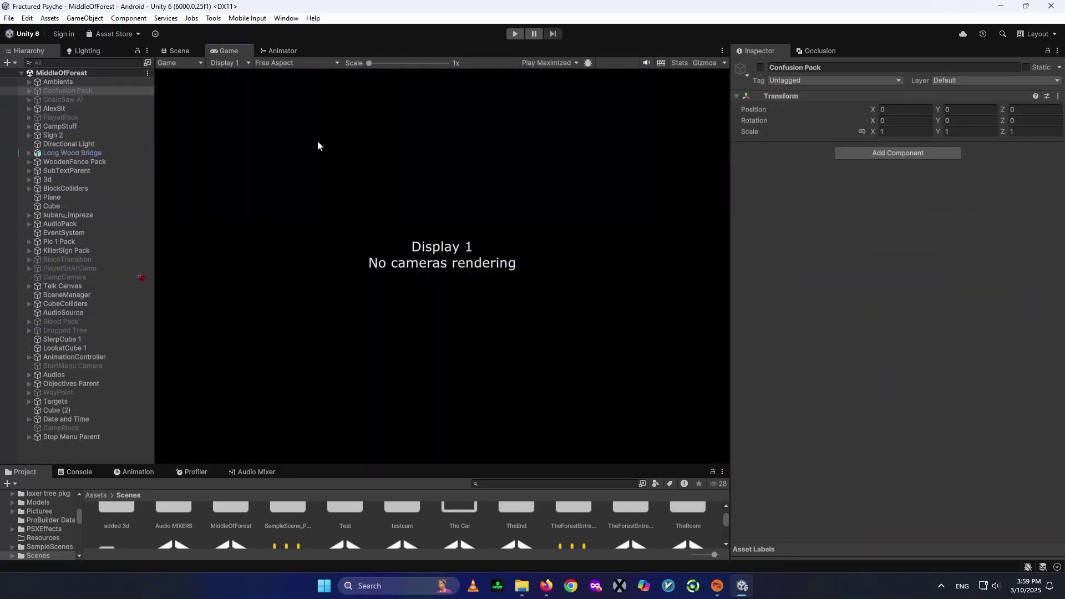